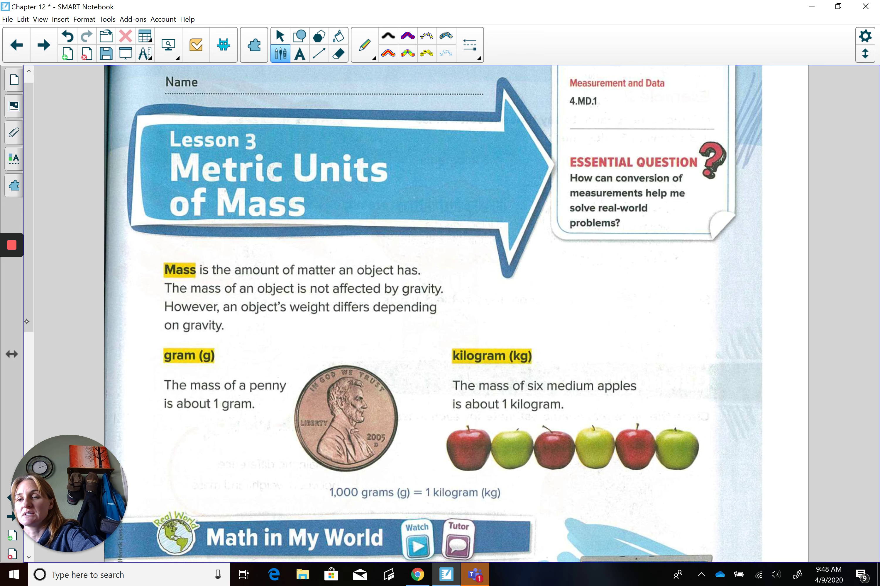
Step: Underline 'six medium apples' in purple ink in Example 1
scroll(27, 322, down, 10)
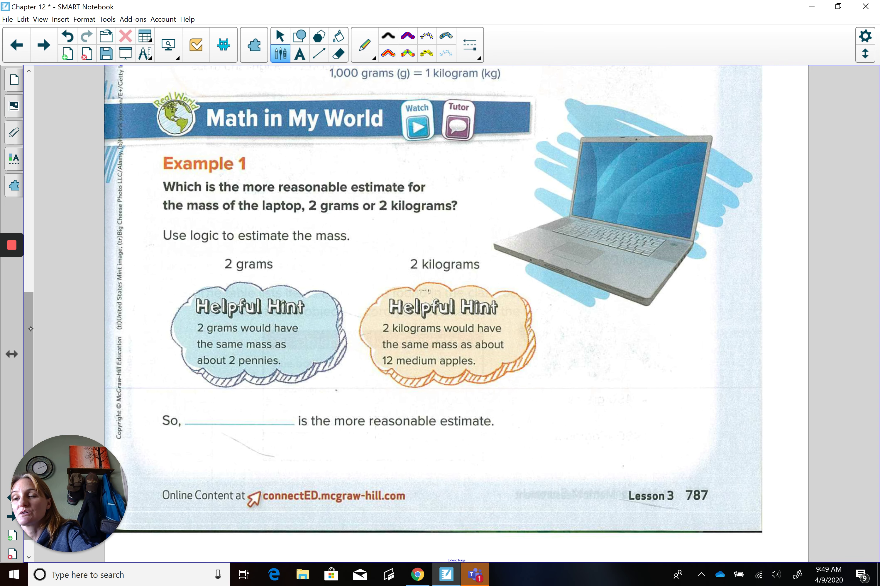
drag(30, 329, 42, 191)
drag(530, 245, 672, 248)
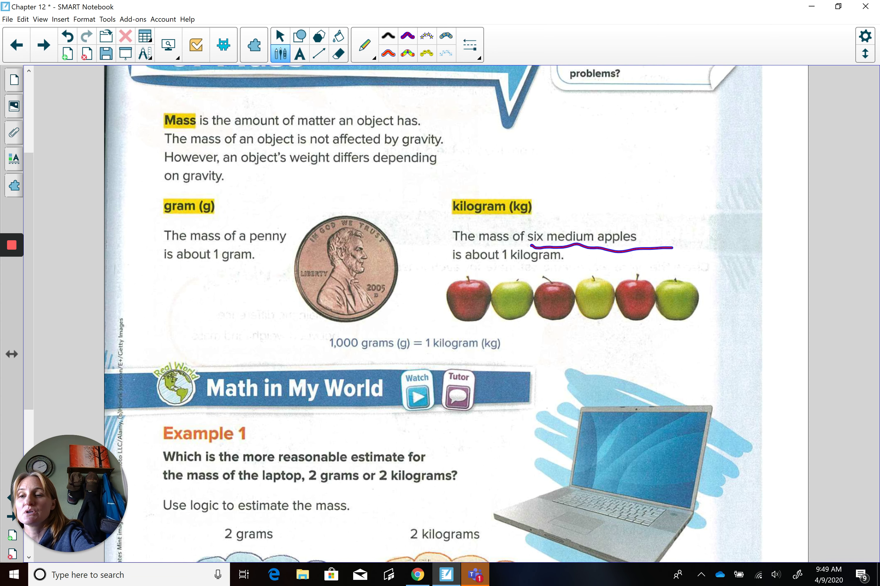
Step: Handwrite '2 Kg' on the Example 1 answer line as the laptop's mass
scroll(665, 206, down, 1)
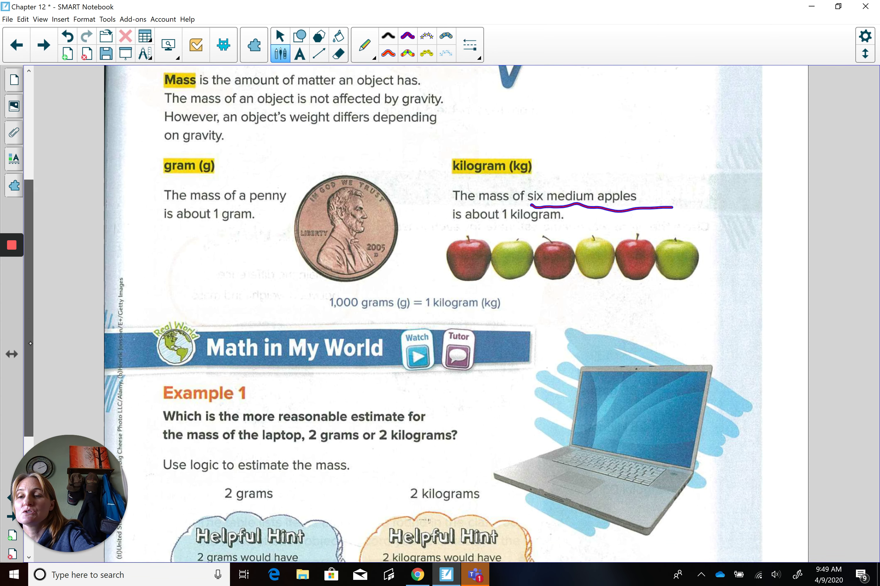
scroll(664, 207, down, 5)
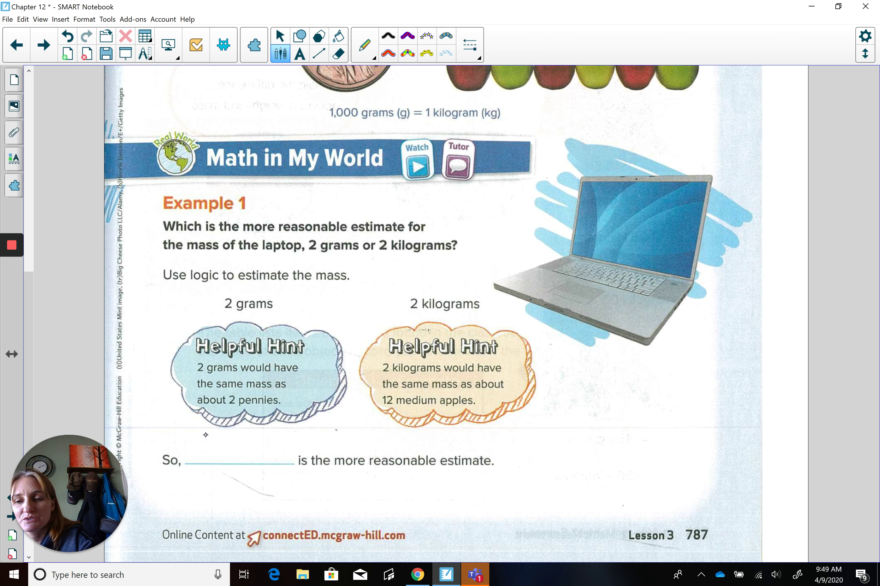
mouse_move(207, 433)
mouse_down()
mouse_move(214, 459)
mouse_move(202, 453)
mouse_move(238, 466)
mouse_up()
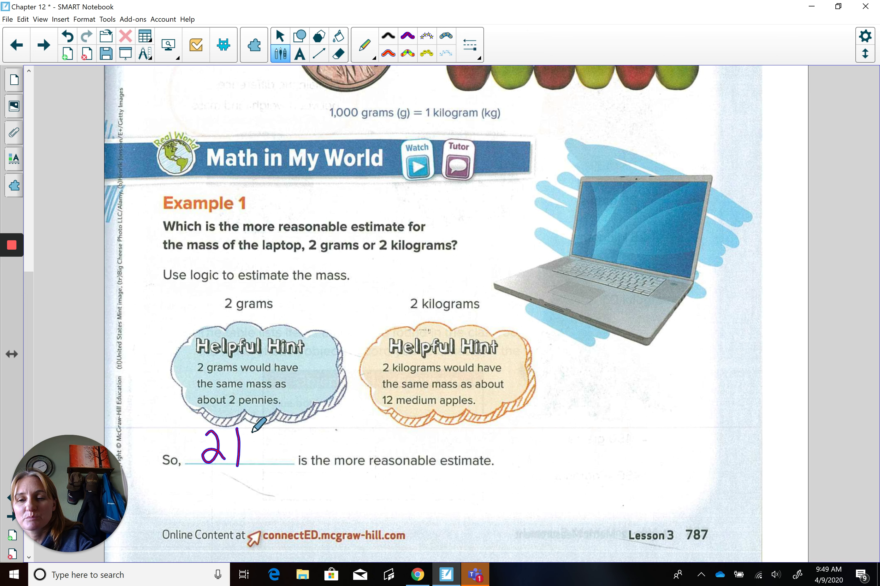
mouse_move(257, 432)
mouse_down()
mouse_move(254, 463)
mouse_move(267, 464)
mouse_move(257, 483)
mouse_up()
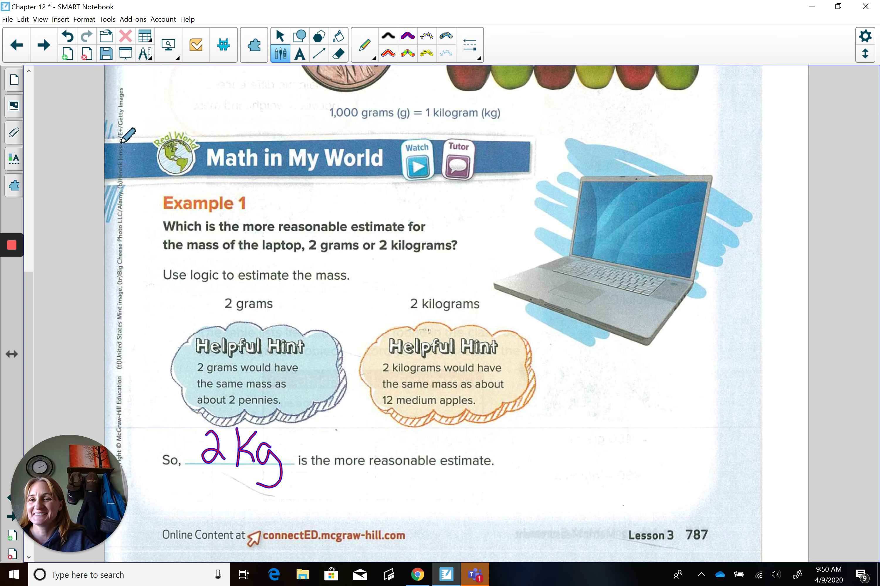
Step: On the next page, write 18 above '3 kilograms' and '3 Kg' as the rabbit's mass
click(45, 54)
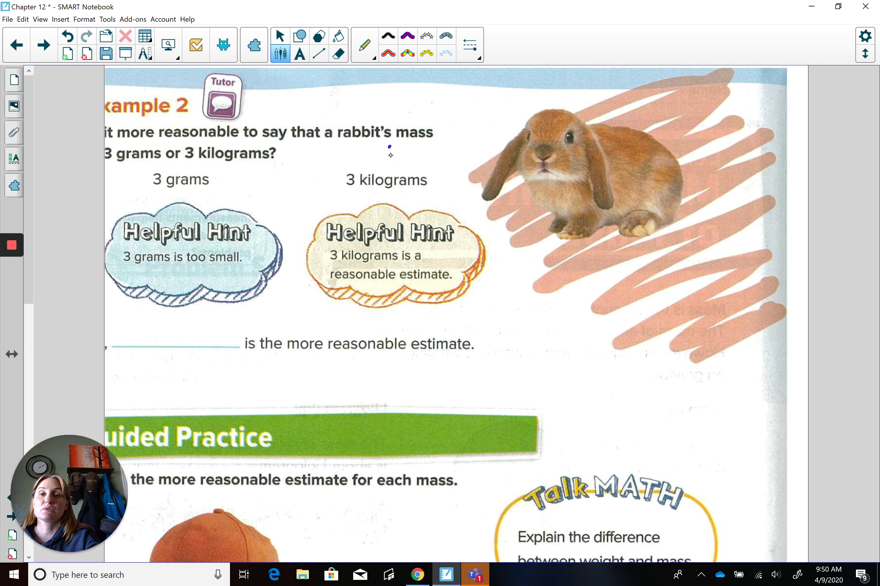
mouse_move(389, 146)
mouse_down()
mouse_move(394, 166)
mouse_move(402, 146)
mouse_move(416, 168)
mouse_move(413, 147)
mouse_up()
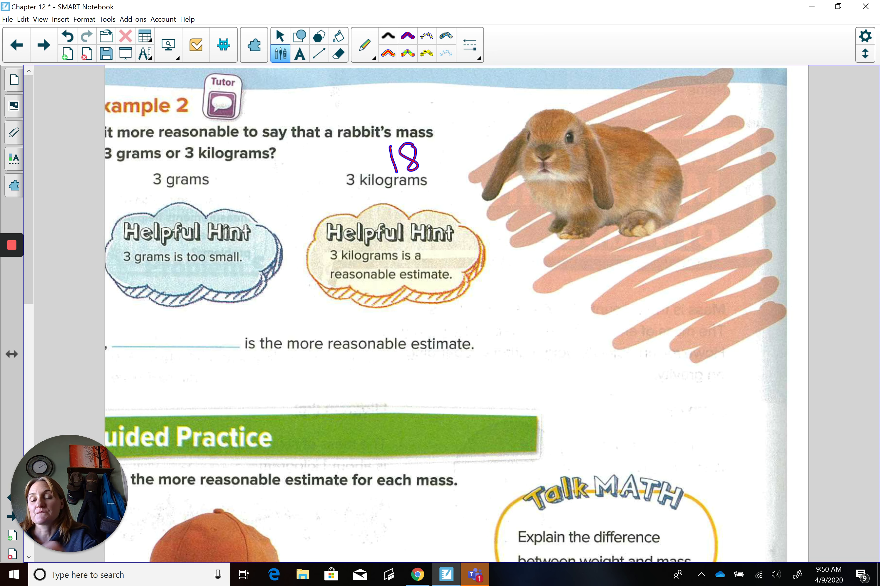
mouse_move(127, 311)
mouse_down()
mouse_move(141, 334)
mouse_move(120, 345)
mouse_up()
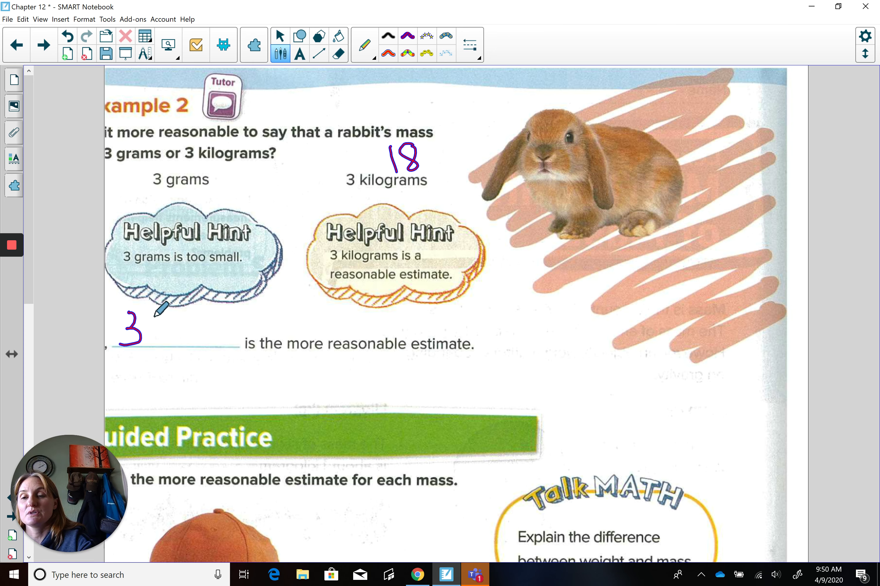
mouse_move(153, 317)
mouse_down()
mouse_move(158, 347)
mouse_move(195, 347)
mouse_move(176, 368)
mouse_up()
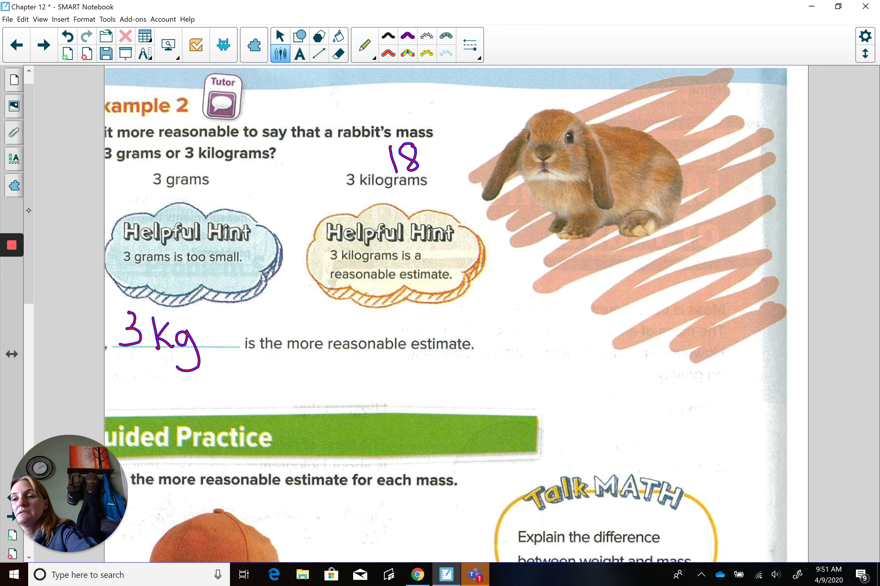
Step: Beside the cap, handwrite 25 × 6 = 150 in purple and circle '25 grams'
scroll(446, 314, down, 10)
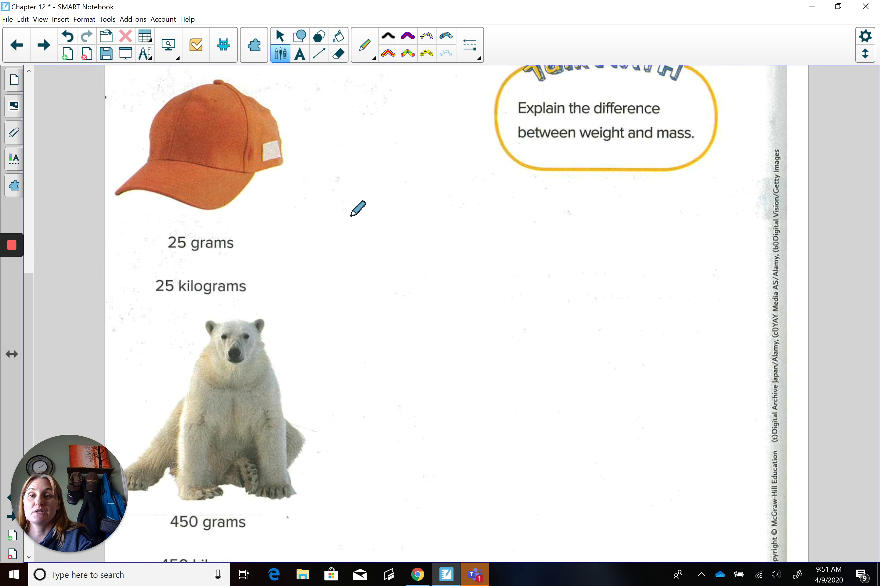
mouse_move(349, 219)
mouse_down()
mouse_move(370, 234)
mouse_move(392, 198)
mouse_move(384, 226)
mouse_up()
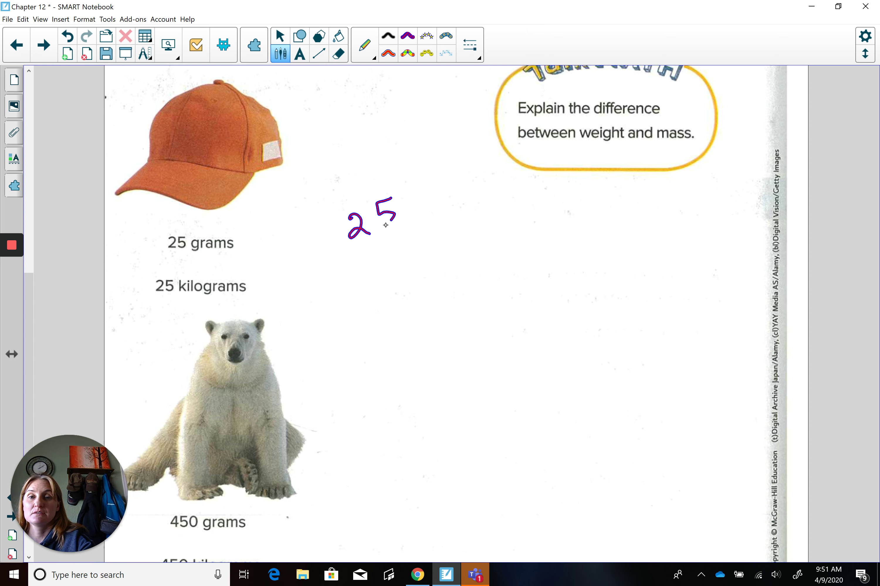
mouse_move(338, 255)
mouse_down()
mouse_move(356, 262)
mouse_move(344, 267)
mouse_up()
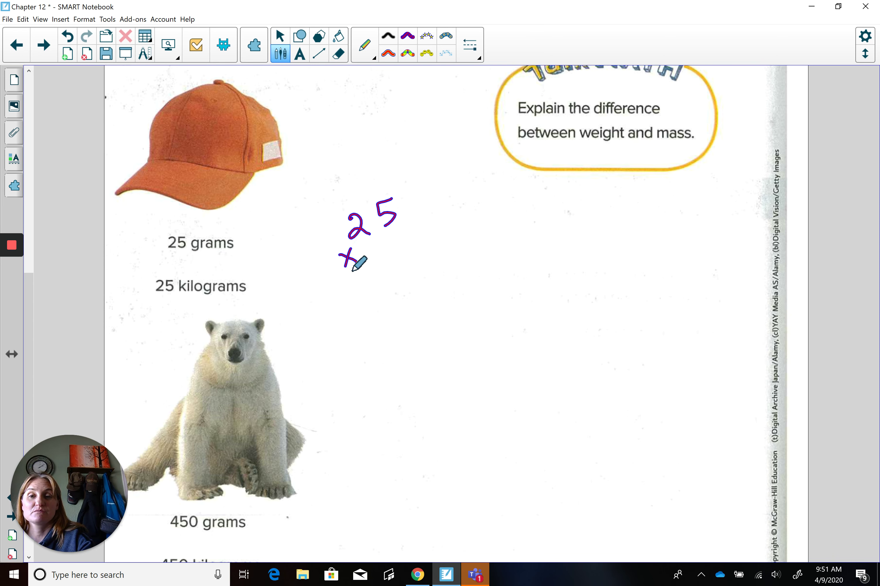
mouse_move(387, 238)
mouse_down()
mouse_move(405, 247)
mouse_move(395, 261)
mouse_up()
mouse_move(342, 298)
mouse_down()
mouse_move(446, 253)
mouse_move(417, 281)
mouse_up()
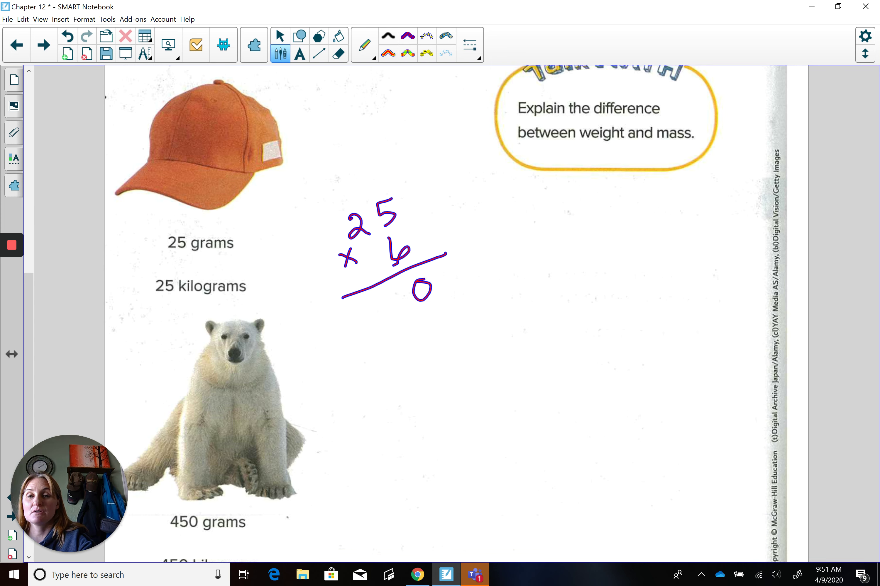
mouse_move(332, 197)
mouse_down()
mouse_move(346, 207)
mouse_move(334, 217)
mouse_up()
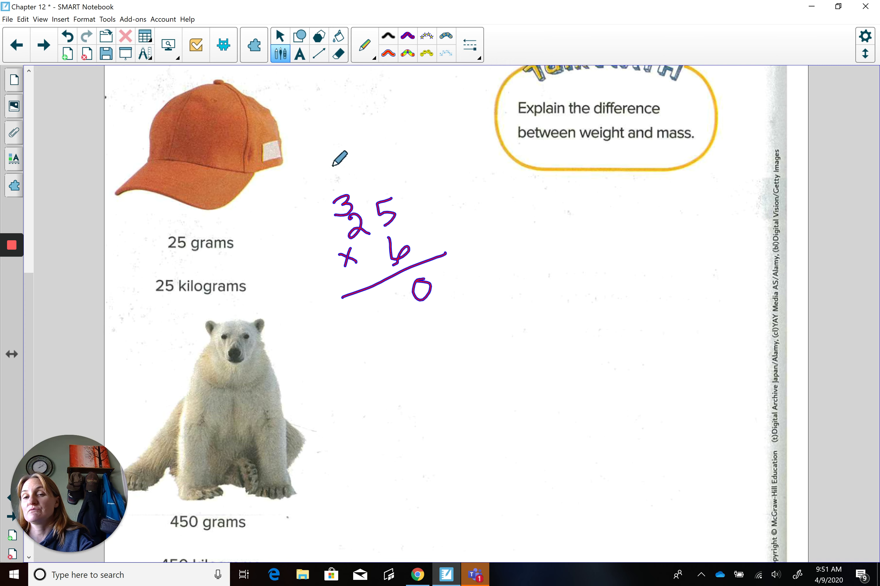
drag(366, 299, 376, 326)
drag(395, 290, 385, 324)
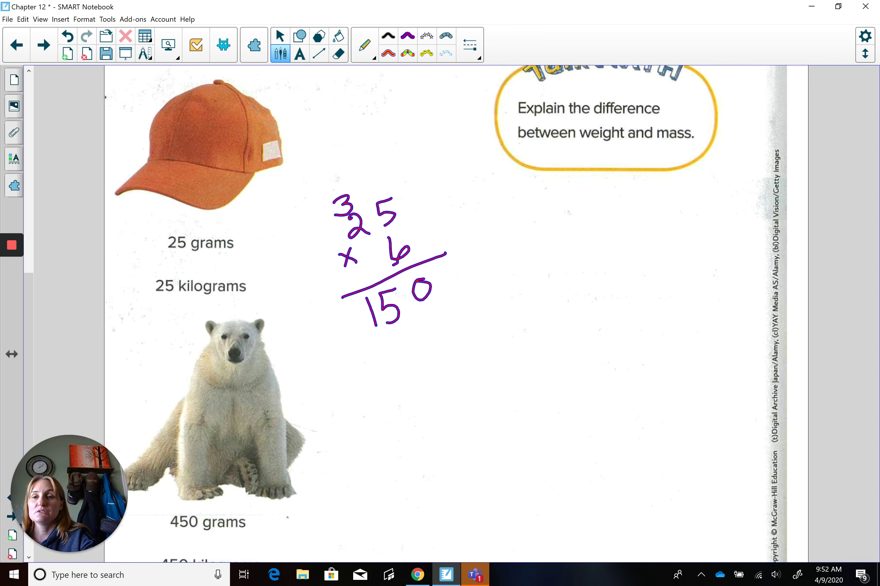
mouse_move(231, 260)
mouse_down()
mouse_move(201, 267)
mouse_move(180, 221)
mouse_move(251, 248)
mouse_move(226, 261)
mouse_up()
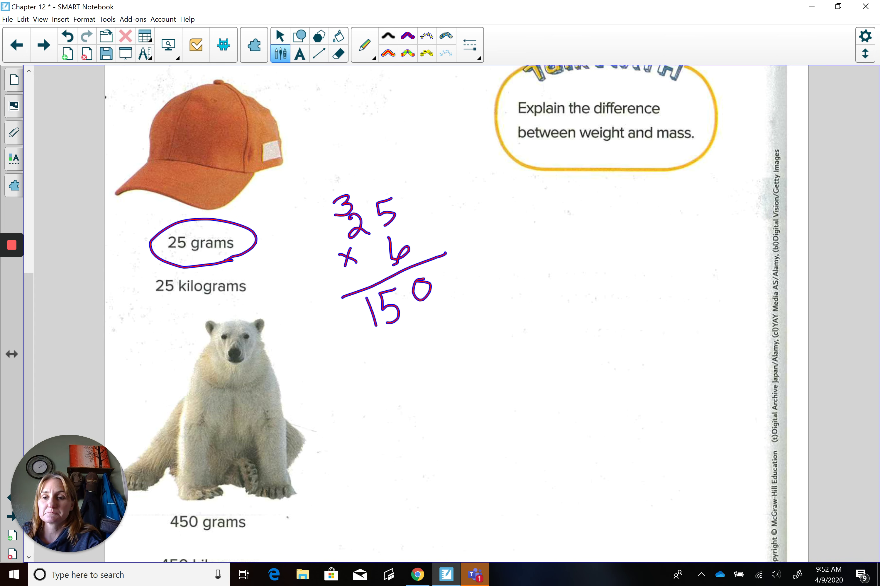
Step: Beside the polar bear, write the multiplication 450 × 6 with its answer line
scroll(29, 361, down, 3)
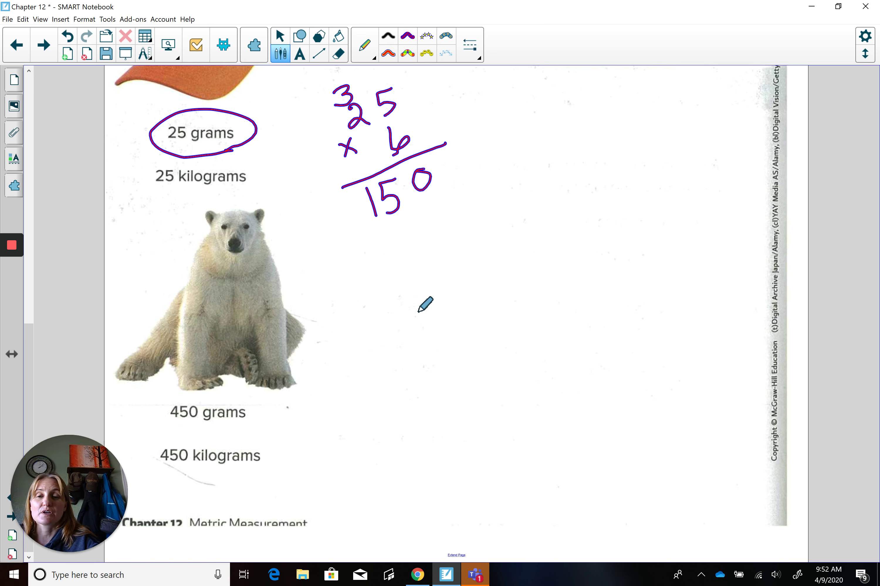
mouse_move(415, 307)
mouse_down()
mouse_move(421, 325)
mouse_move(436, 318)
mouse_move(441, 335)
mouse_up()
click(428, 299)
mouse_move(458, 286)
mouse_down()
mouse_move(456, 320)
mouse_move(492, 278)
mouse_move(482, 305)
mouse_up()
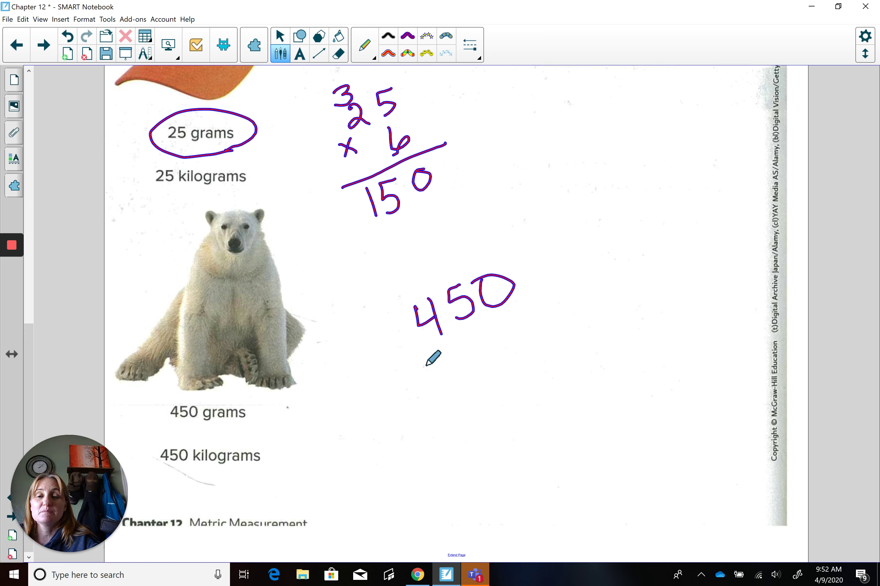
mouse_move(425, 366)
mouse_down()
mouse_move(449, 374)
mouse_move(433, 382)
mouse_up()
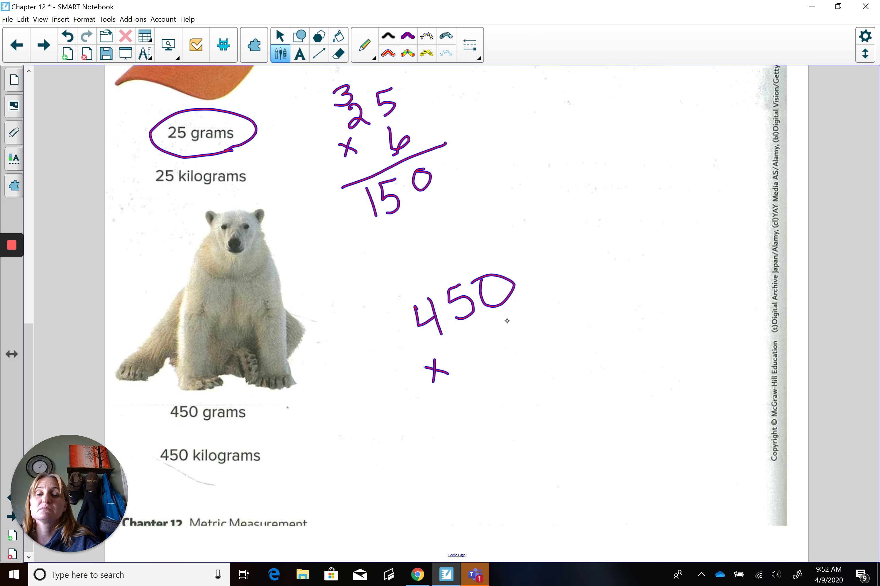
drag(508, 321, 519, 338)
drag(441, 407, 579, 328)
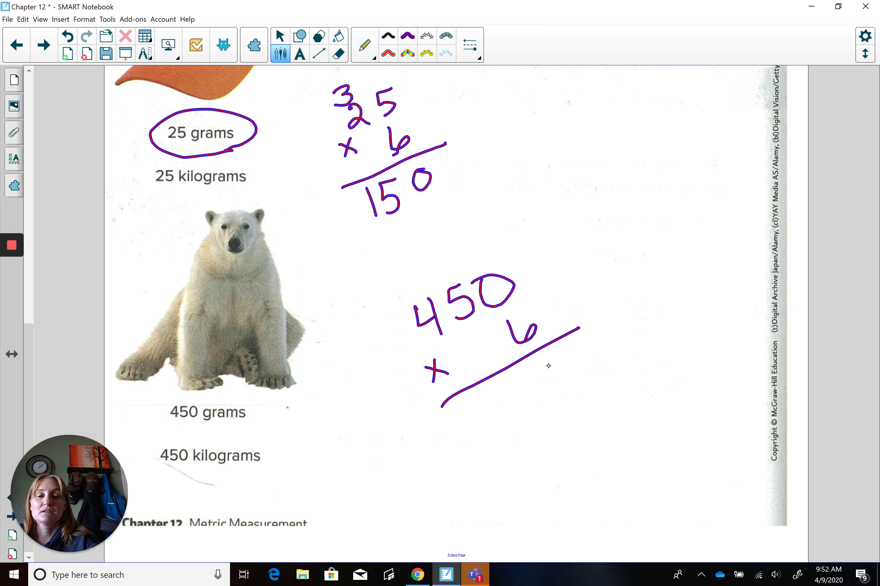
Step: Fill in the product, circle '450 kilograms', and advance to the Independent Practice page
mouse_move(547, 367)
mouse_down()
mouse_move(547, 390)
mouse_move(540, 372)
mouse_move(508, 399)
mouse_move(528, 386)
mouse_up()
mouse_move(396, 275)
mouse_down()
mouse_move(402, 290)
mouse_move(384, 306)
mouse_up()
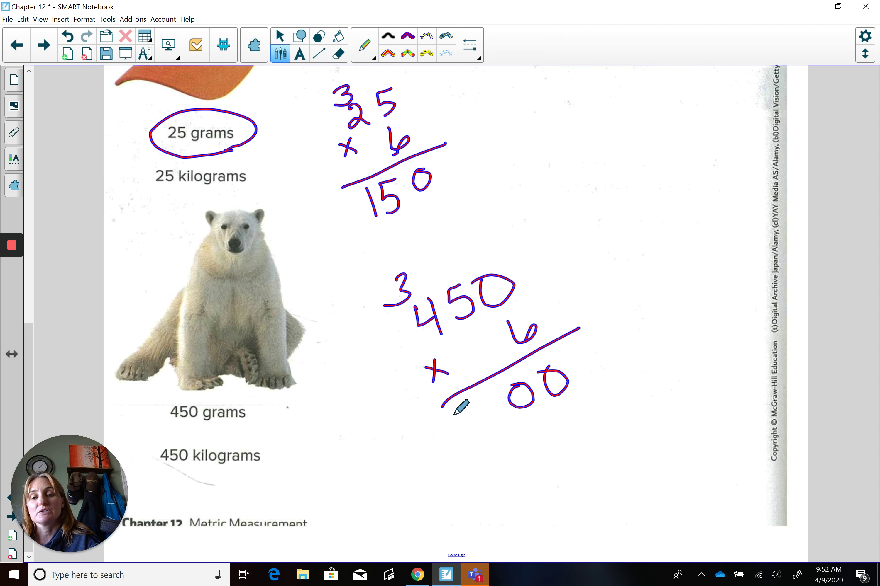
mouse_move(448, 411)
mouse_down()
mouse_move(439, 419)
mouse_move(473, 431)
mouse_move(488, 397)
mouse_move(500, 426)
mouse_move(486, 444)
mouse_up()
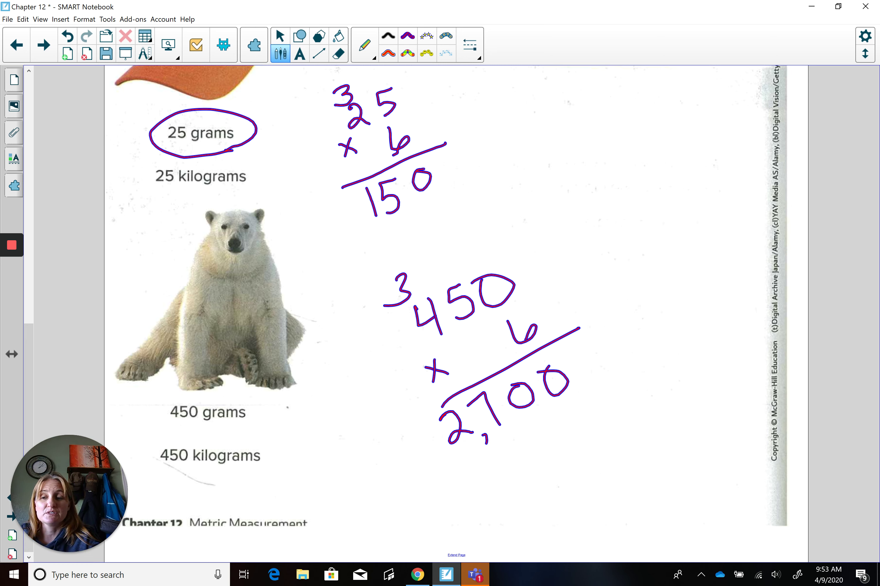
mouse_move(271, 436)
mouse_down()
mouse_move(182, 429)
mouse_move(139, 470)
mouse_move(296, 464)
mouse_move(261, 429)
mouse_up()
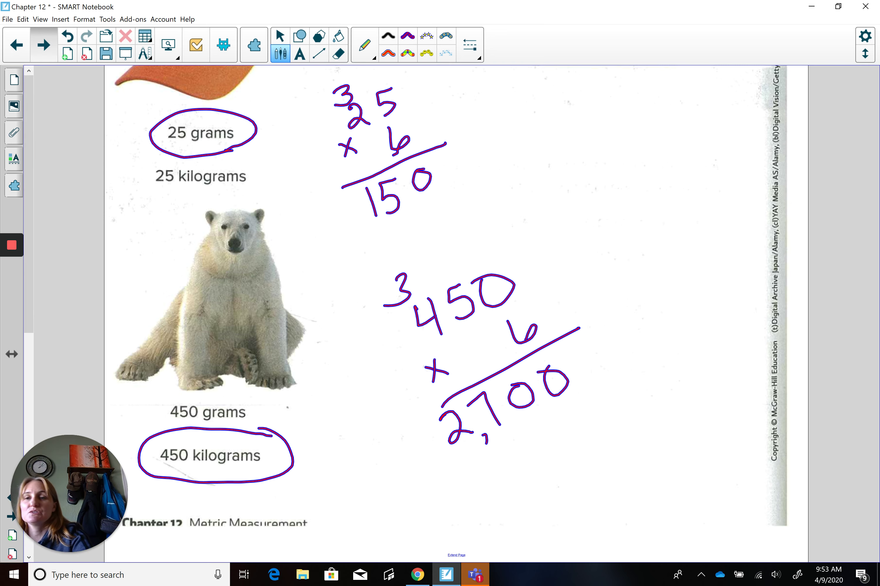
click(44, 45)
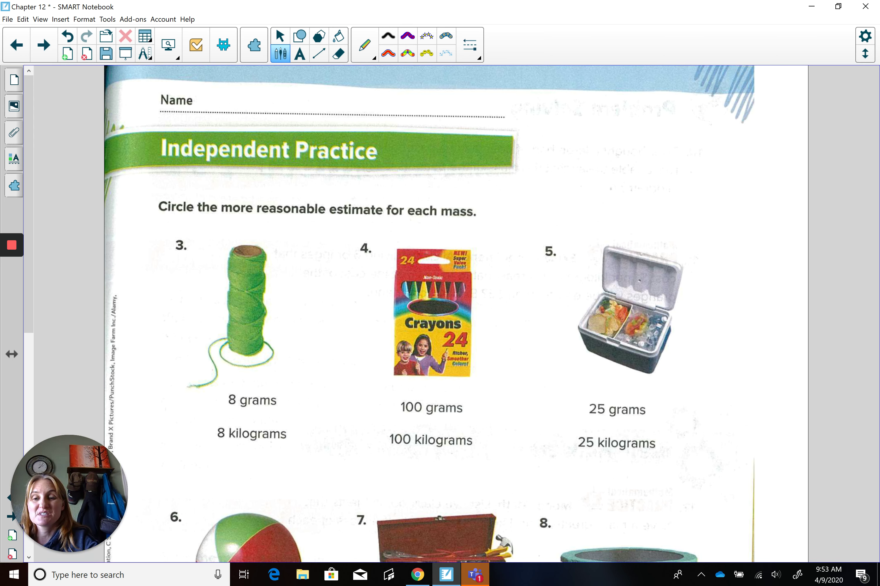
Step: Write 48 beside '8 kilograms' and cross it out for the string in problem 3
mouse_move(164, 425)
mouse_down()
mouse_move(156, 440)
mouse_move(171, 438)
mouse_up()
drag(168, 426, 176, 448)
drag(181, 414, 177, 448)
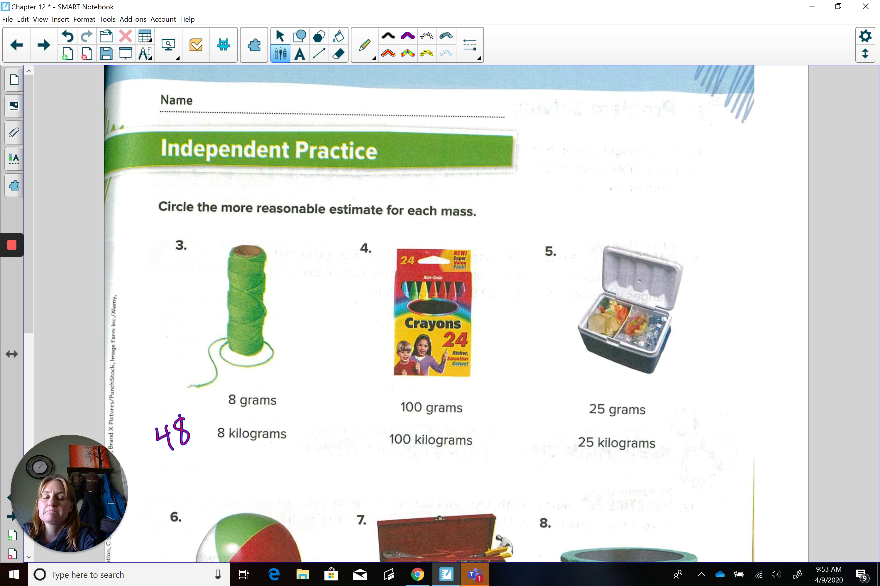
mouse_move(215, 435)
mouse_down()
mouse_move(301, 438)
mouse_move(220, 410)
mouse_move(222, 389)
mouse_move(286, 411)
mouse_up()
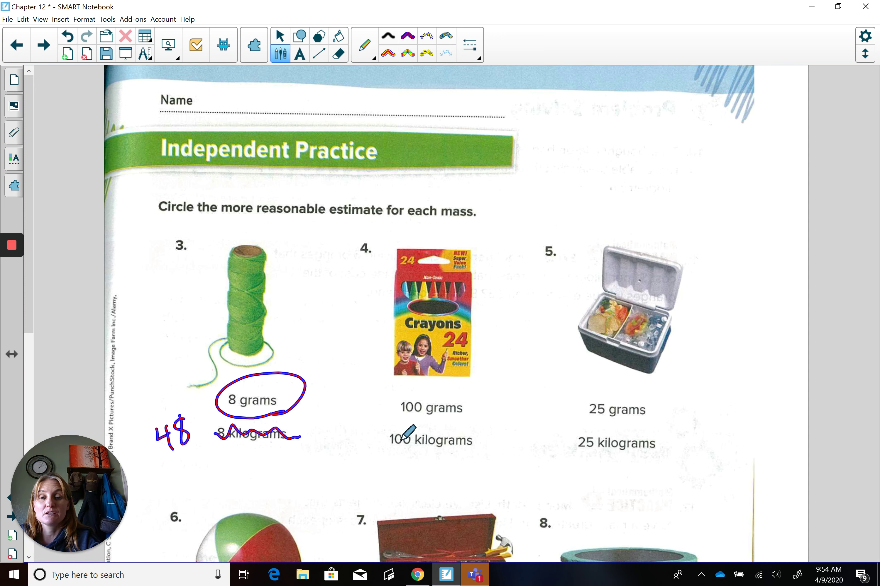
Step: Write 60 beside '100 kilograms' and circle '100 grams' for the crayons
mouse_move(338, 434)
mouse_down()
mouse_move(342, 445)
mouse_move(356, 435)
mouse_up()
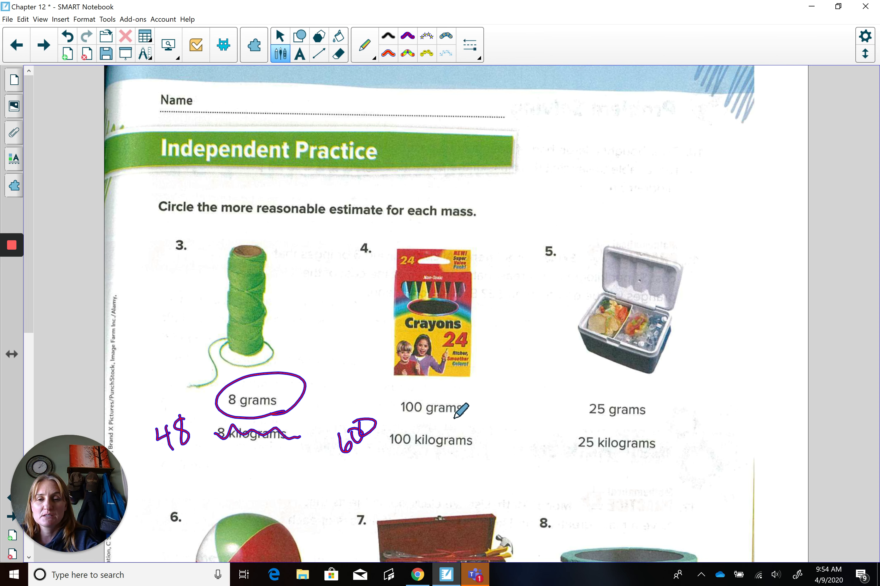
mouse_move(445, 422)
mouse_down()
mouse_move(453, 419)
mouse_move(391, 406)
mouse_move(468, 397)
mouse_move(454, 421)
mouse_move(435, 423)
mouse_up()
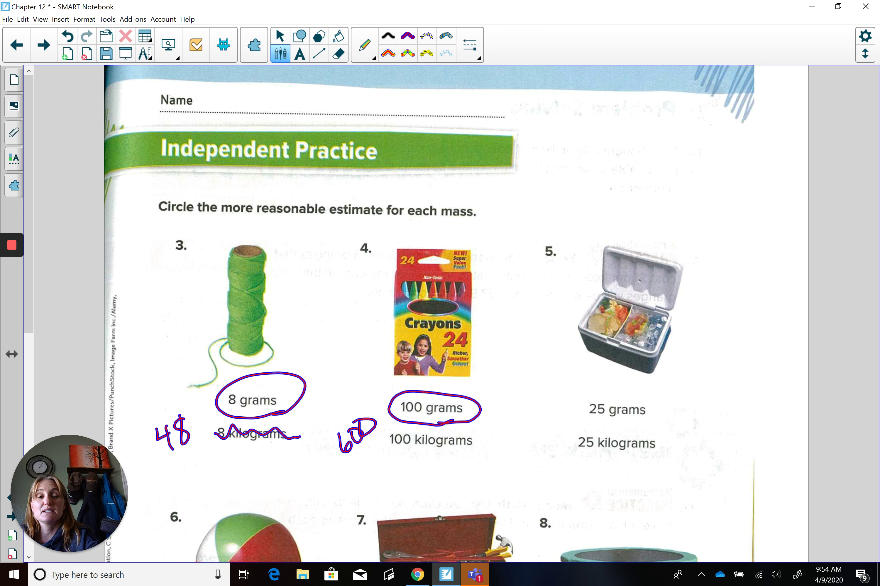
Step: Beside the cooler, write 25 × 6 = 150 and circle '25 kilograms' for problem 5
mouse_move(715, 294)
mouse_down()
mouse_move(728, 310)
mouse_move(745, 280)
mouse_move(751, 300)
mouse_move(737, 309)
mouse_up()
mouse_move(690, 331)
mouse_down()
mouse_move(712, 344)
mouse_move(699, 352)
mouse_up()
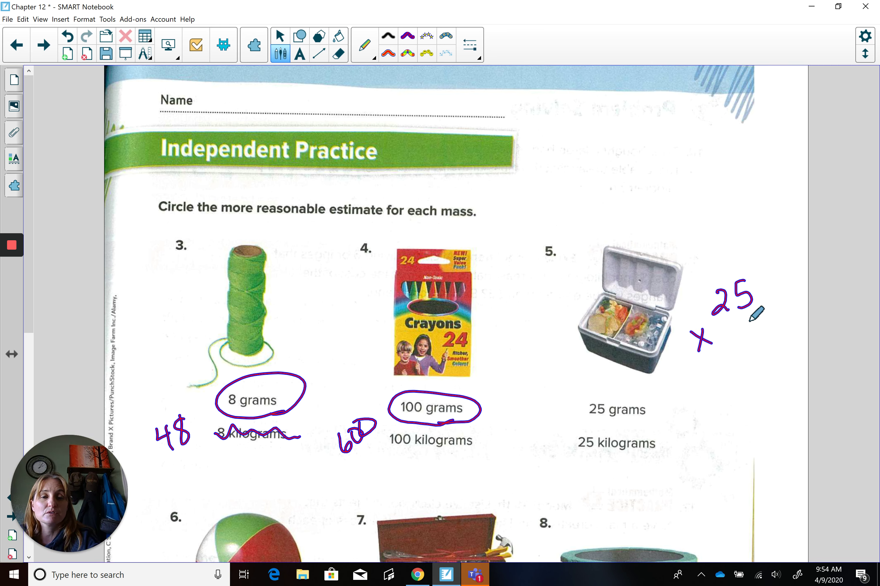
drag(753, 318, 748, 329)
drag(690, 376, 730, 360)
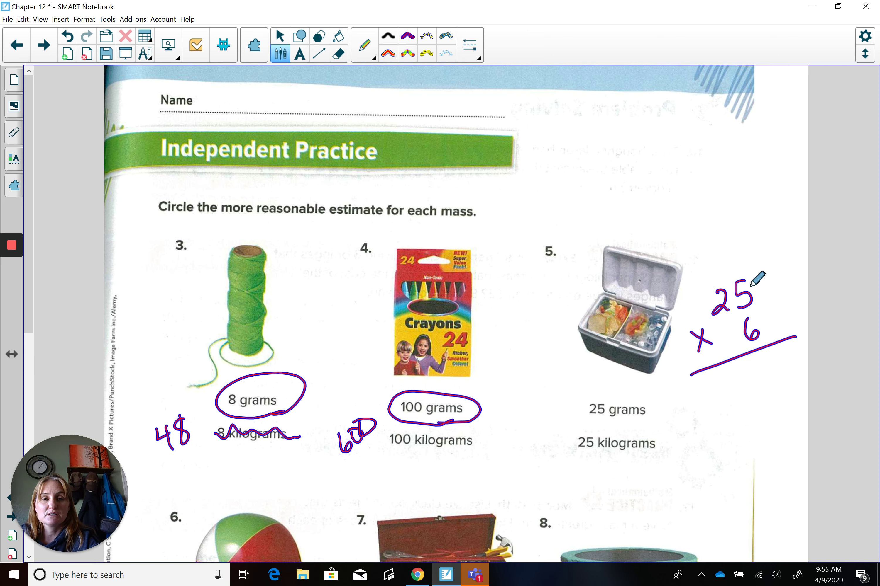
mouse_move(767, 357)
mouse_down()
mouse_move(761, 376)
mouse_move(773, 362)
mouse_up()
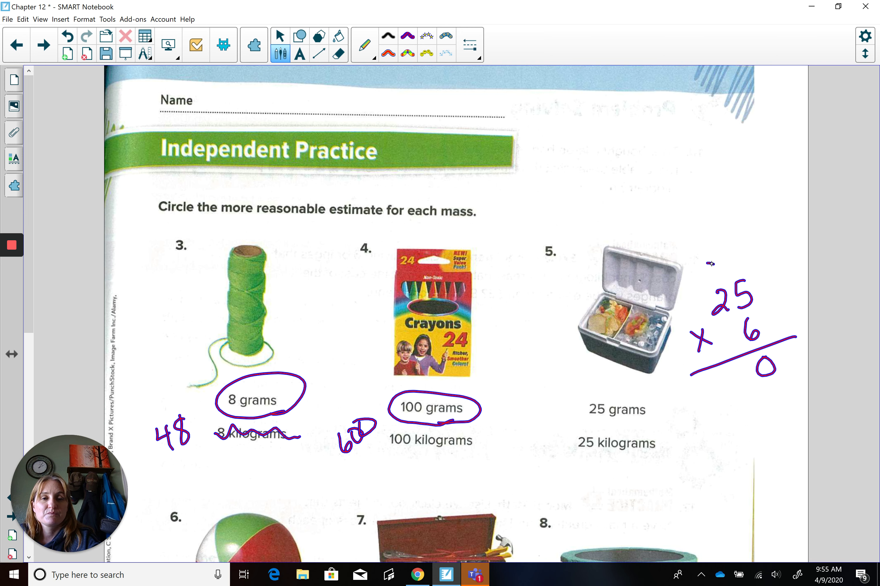
mouse_move(703, 265)
mouse_down()
mouse_move(717, 274)
mouse_move(700, 285)
mouse_up()
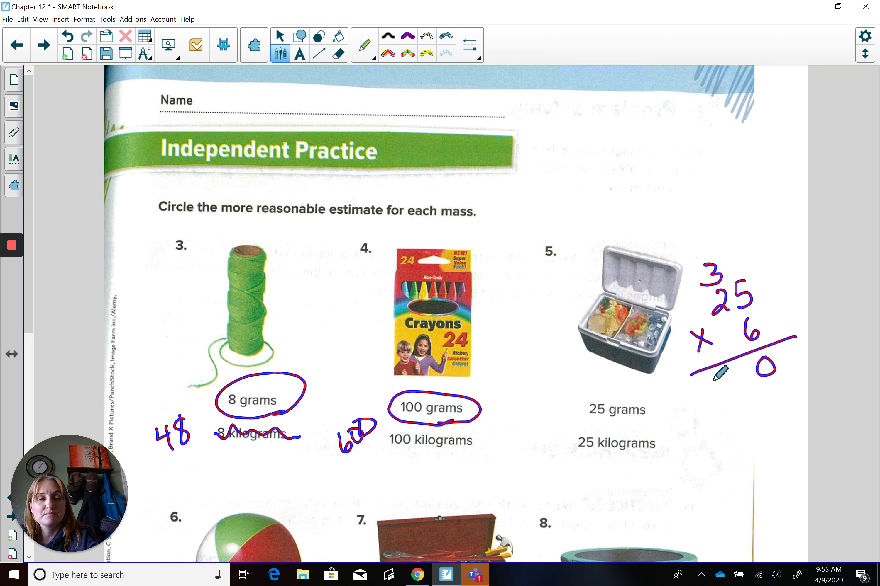
drag(714, 378, 717, 399)
drag(738, 364, 734, 395)
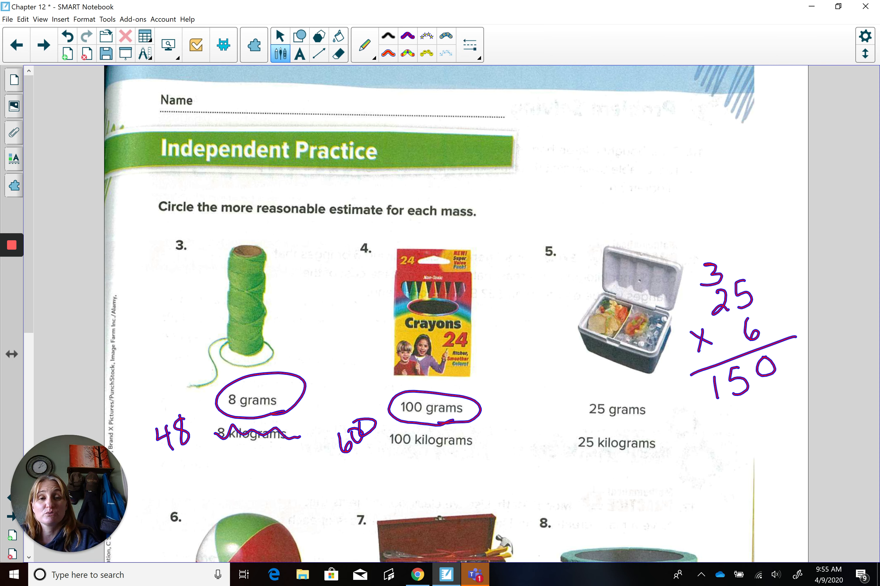
mouse_move(670, 421)
mouse_down()
mouse_move(592, 479)
mouse_move(676, 468)
mouse_move(685, 434)
mouse_move(666, 423)
mouse_up()
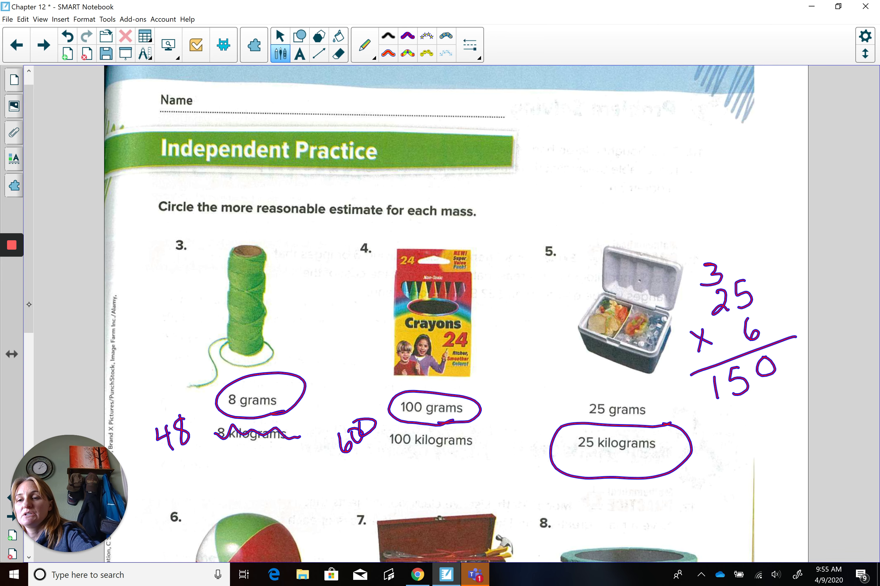
Step: Scroll to items 6–8 and write 50 × 6 with an answer line beside the trampoline
scroll(28, 348, down, 1)
scroll(455, 314, down, 5)
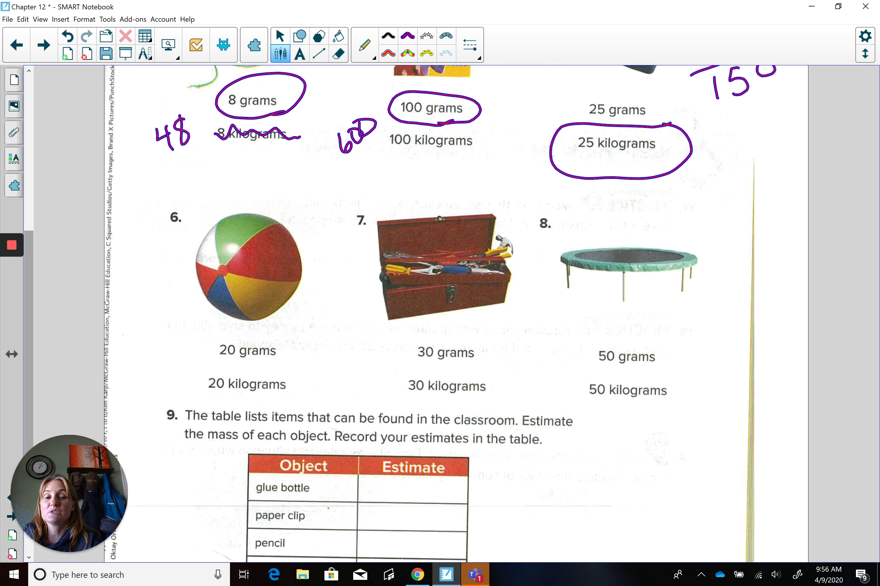
drag(706, 339, 724, 336)
drag(706, 339, 707, 367)
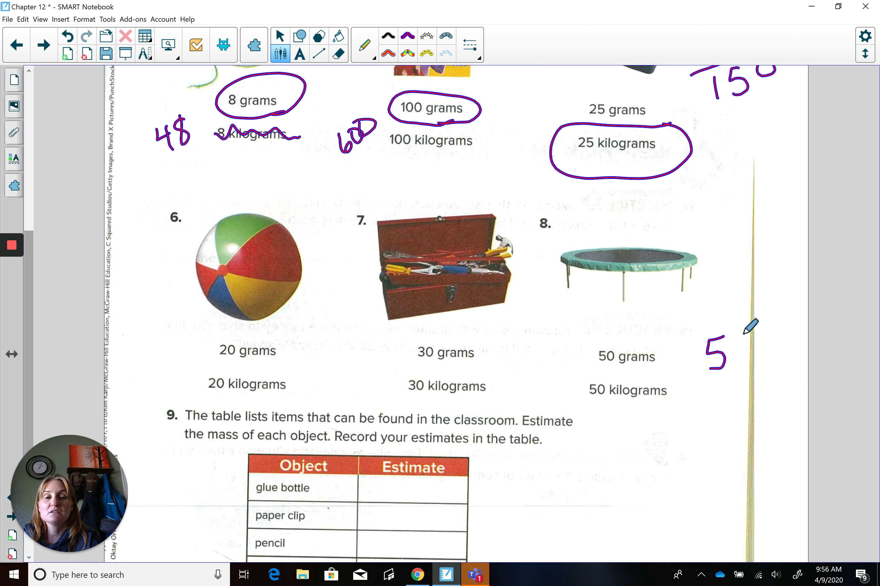
mouse_move(747, 337)
mouse_down()
mouse_move(737, 351)
mouse_move(743, 336)
mouse_up()
drag(690, 391, 714, 408)
drag(706, 387, 693, 415)
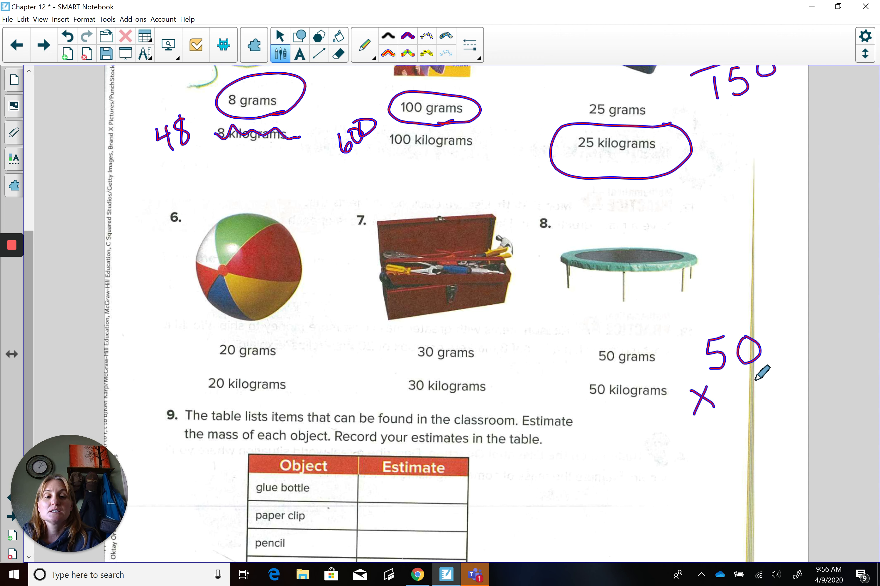
drag(752, 378, 748, 403)
mouse_move(685, 437)
mouse_down()
mouse_move(799, 419)
mouse_move(761, 434)
mouse_up()
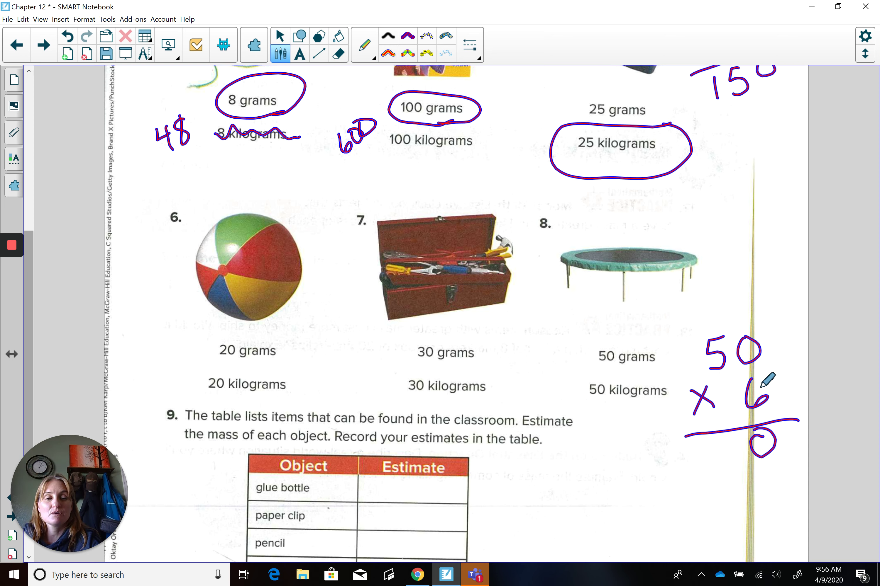
Step: Write the product 300 and circle '50 kilograms' as the trampoline's mass
mouse_move(685, 446)
mouse_down()
mouse_move(704, 463)
mouse_move(683, 470)
mouse_move(718, 448)
mouse_up()
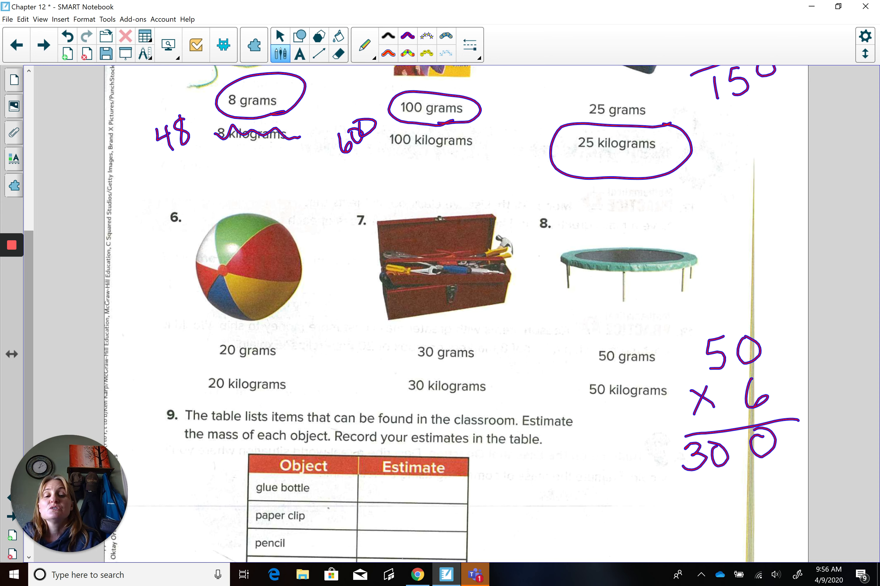
drag(677, 374, 609, 372)
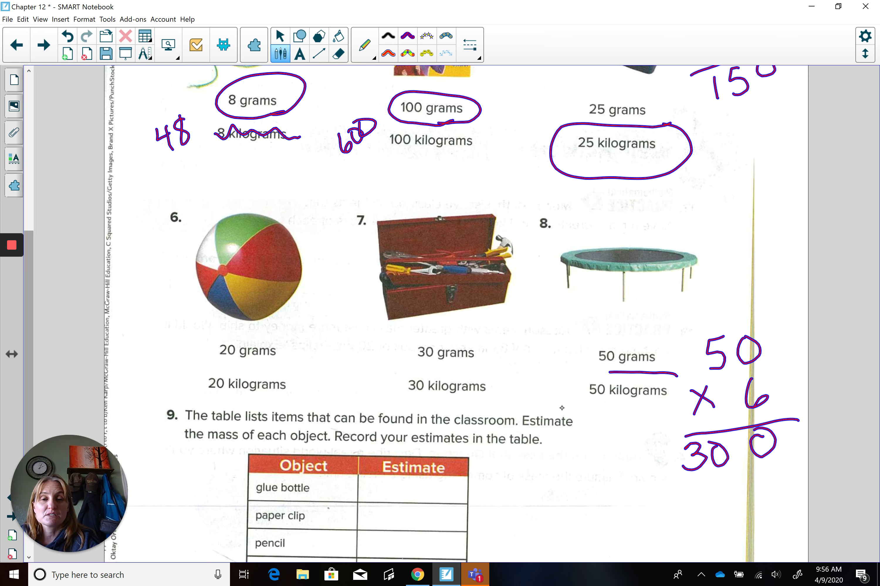
mouse_move(562, 408)
mouse_down()
mouse_move(591, 423)
mouse_move(696, 382)
mouse_move(678, 373)
mouse_up()
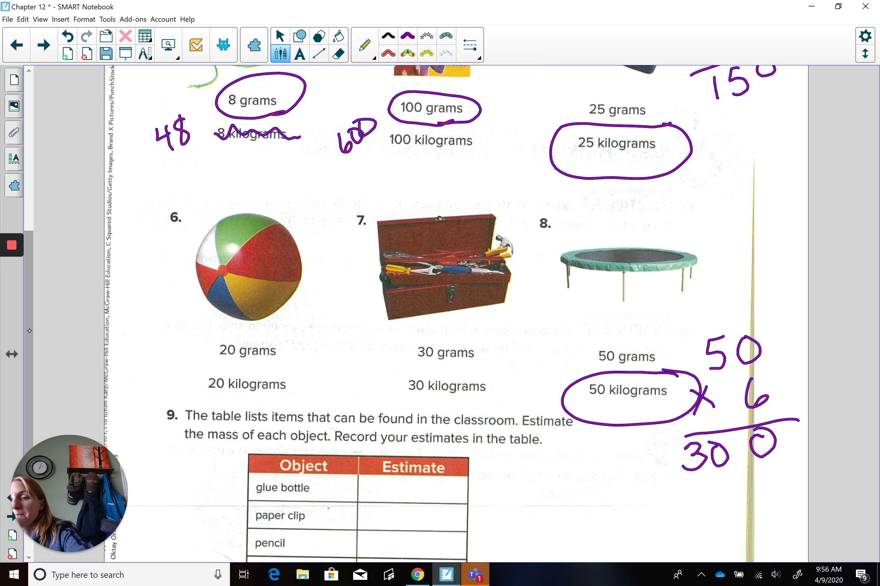
Step: Write the 25g estimate in the glue bottle's Estimate cell of the problem 9 table
scroll(585, 382, down, 3)
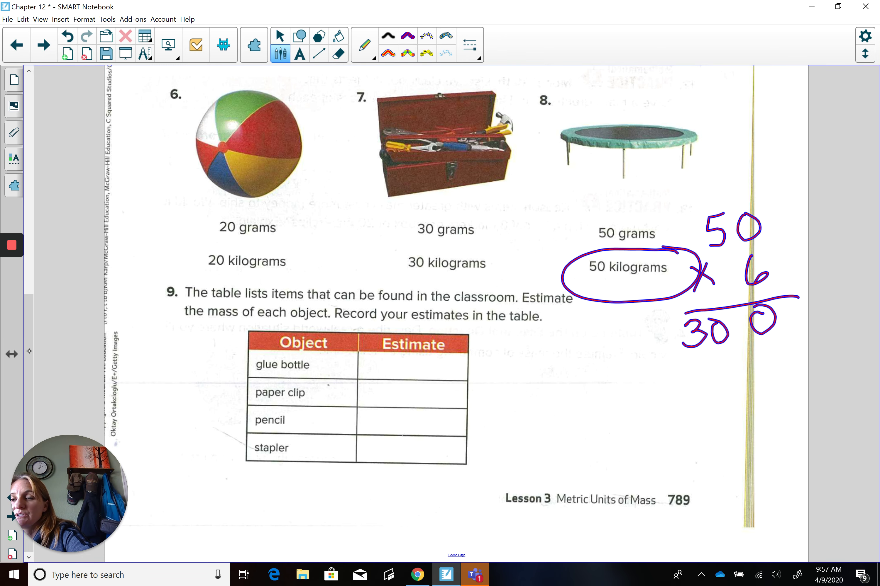
drag(29, 341, 31, 230)
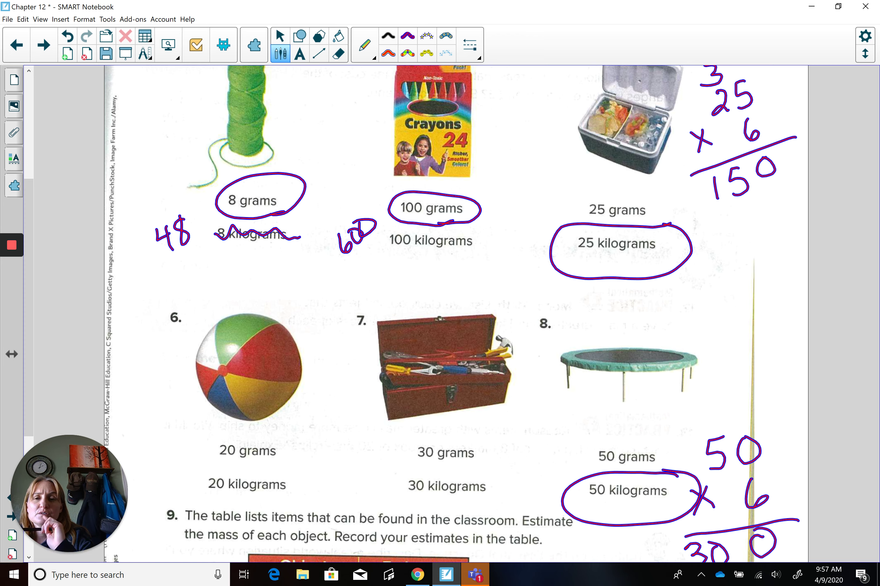
drag(22, 320, 22, 439)
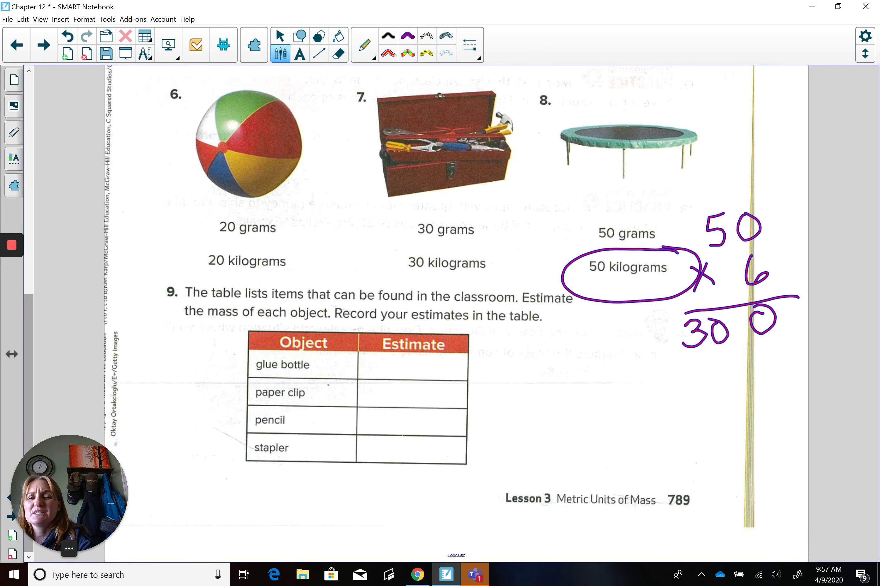
mouse_move(395, 361)
mouse_down()
mouse_move(410, 377)
mouse_move(415, 366)
mouse_move(419, 377)
mouse_move(443, 373)
mouse_move(445, 397)
mouse_move(454, 369)
mouse_up()
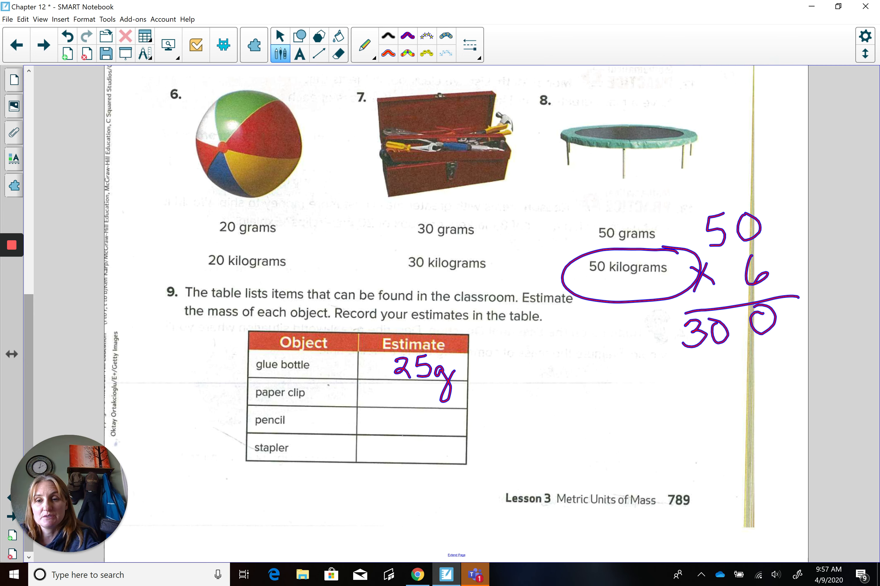
Step: Enter 1g for the paper clip and 10g for the pencil in the Estimate column
mouse_move(422, 395)
mouse_down()
mouse_move(435, 397)
mouse_move(428, 428)
mouse_up()
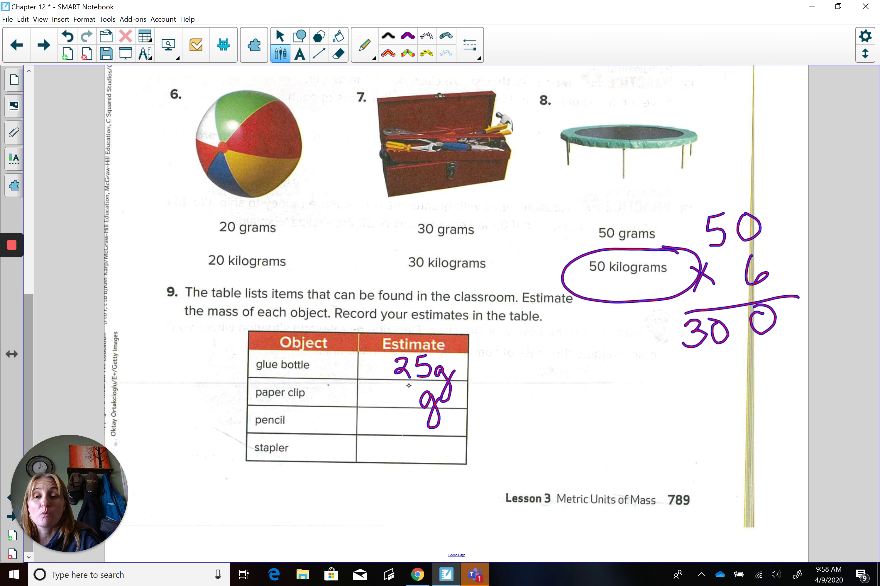
drag(408, 386, 411, 410)
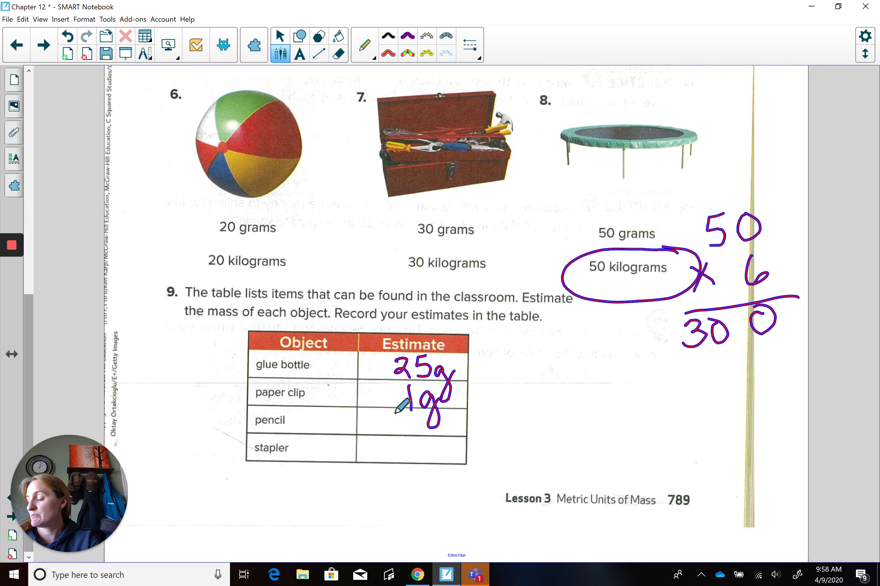
mouse_move(392, 410)
mouse_down()
mouse_move(392, 431)
mouse_move(402, 414)
mouse_move(421, 425)
mouse_move(428, 451)
mouse_up()
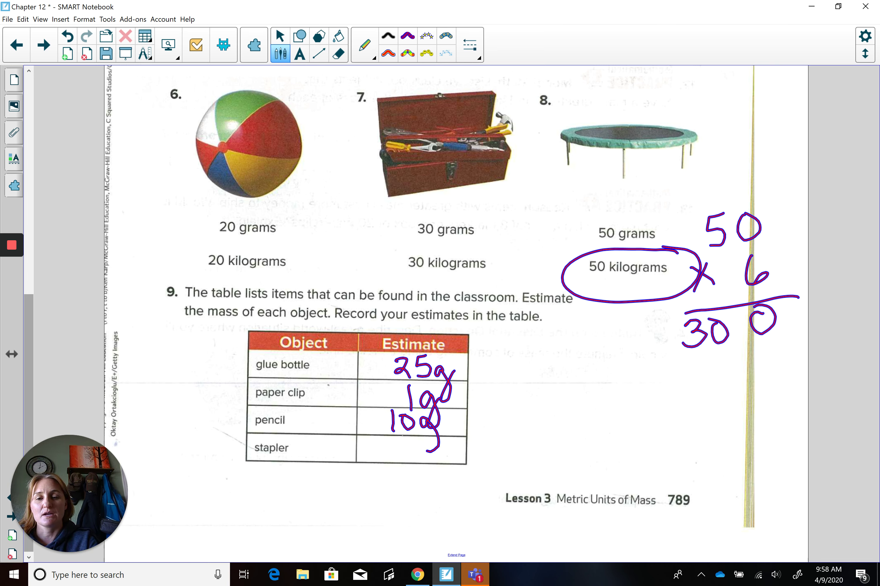
mouse_move(13, 252)
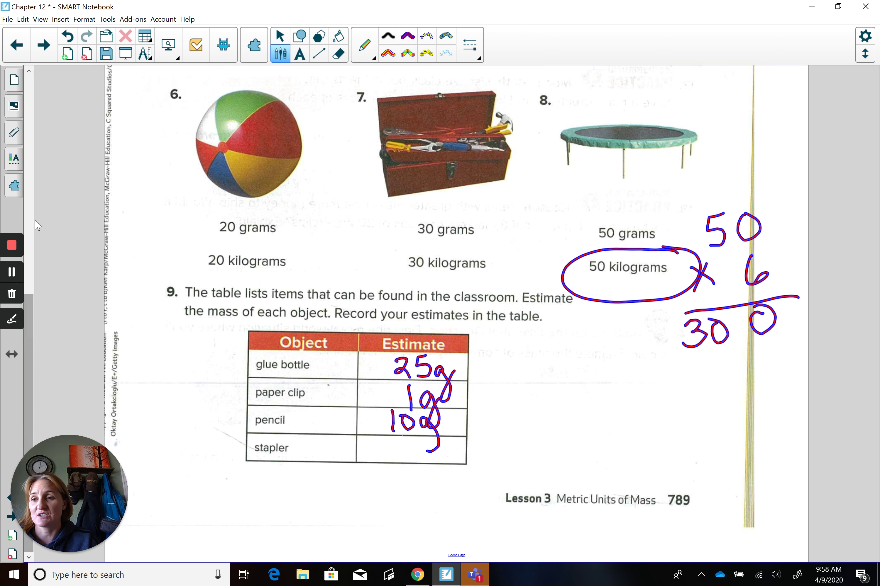
Step: Briefly pause the recording, then go to the Problem Solving page with questions 10 and 11
click(15, 273)
click(8, 276)
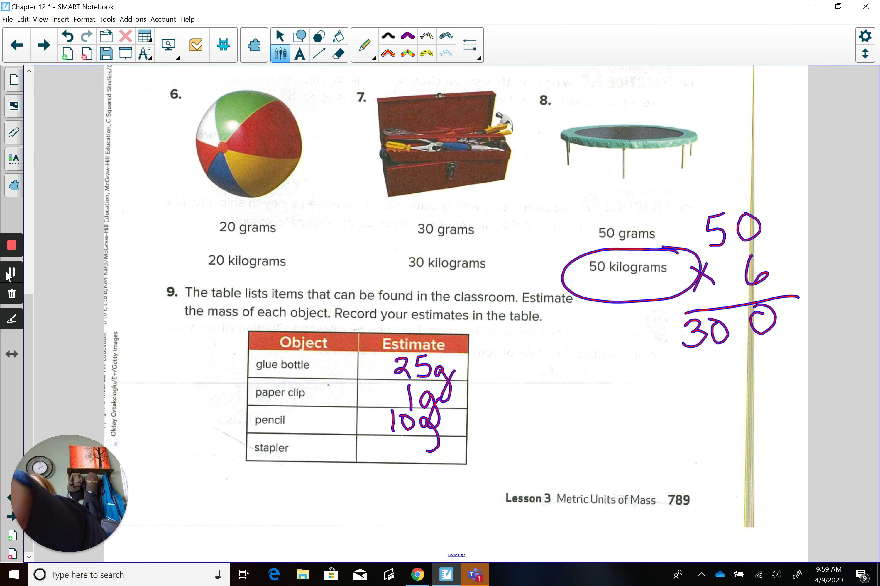
click(44, 45)
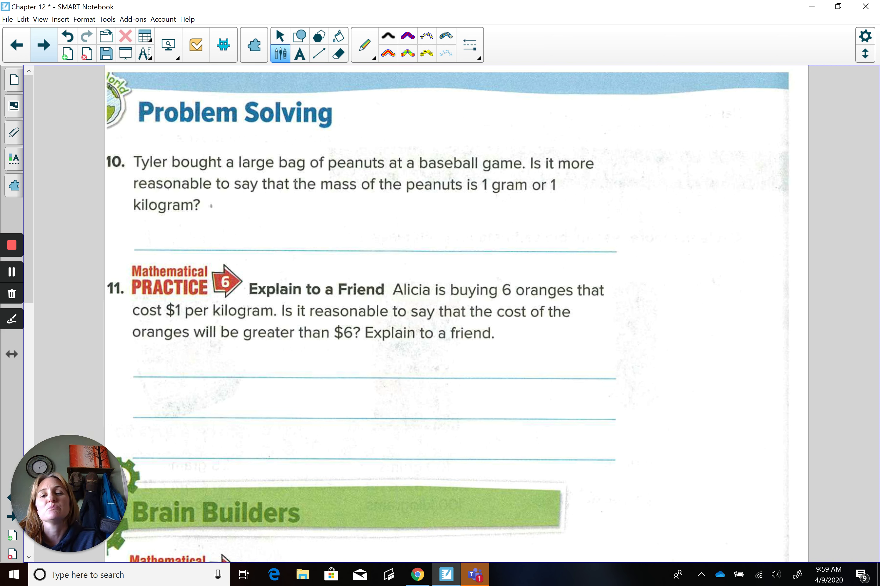
Step: In purple ink, underline 'gram', '1', 'kilogram?' and 'bag of peanuts' in question 10
drag(484, 197, 531, 197)
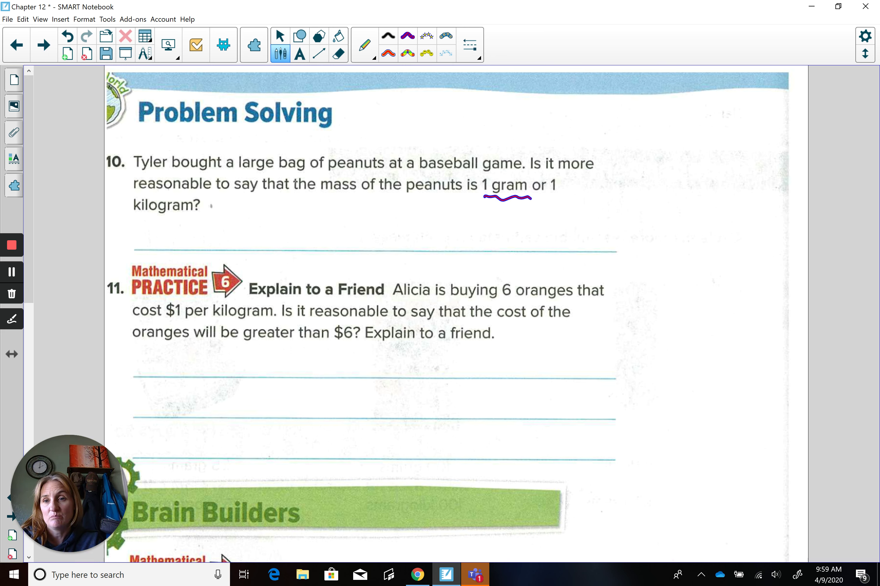
drag(549, 197, 573, 196)
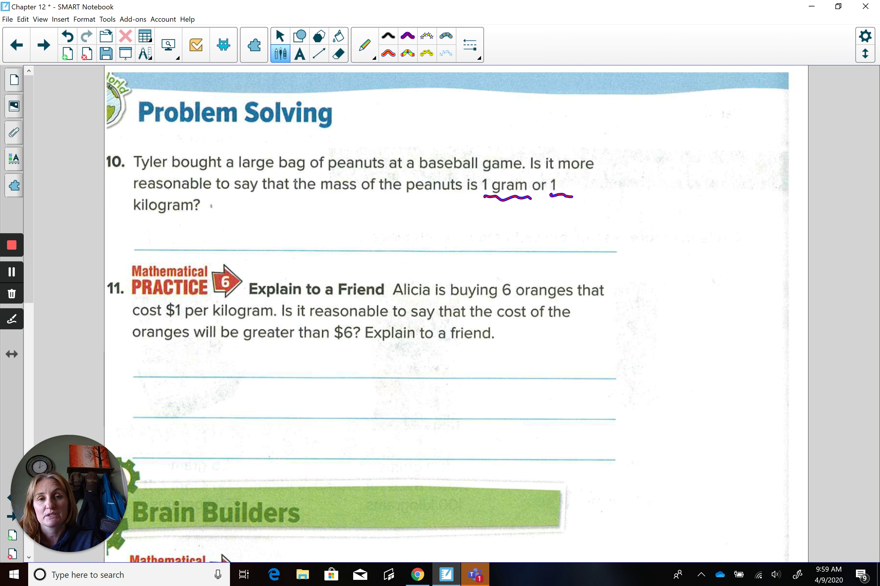
drag(127, 218, 205, 217)
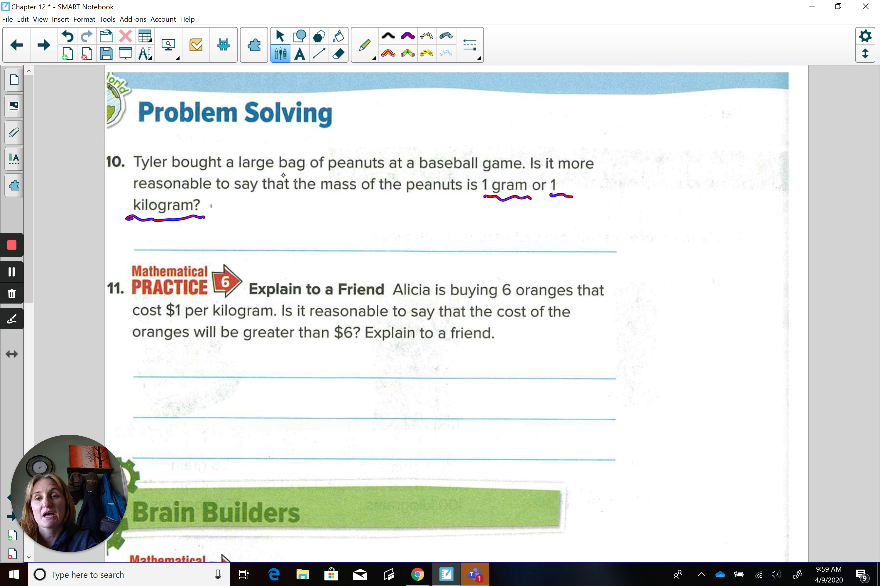
drag(283, 175, 394, 172)
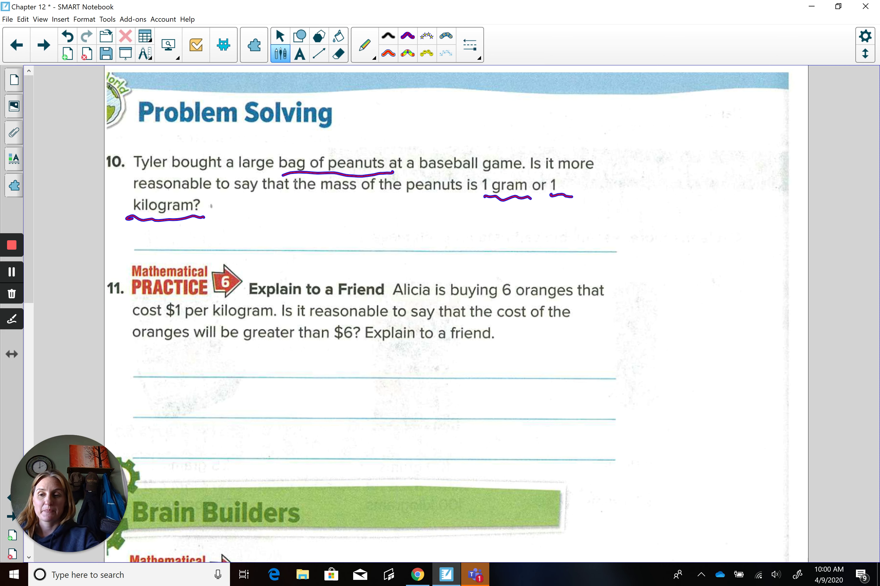
Step: Handwrite the answer '1 Kg' on question 10's answer line
drag(242, 216, 246, 254)
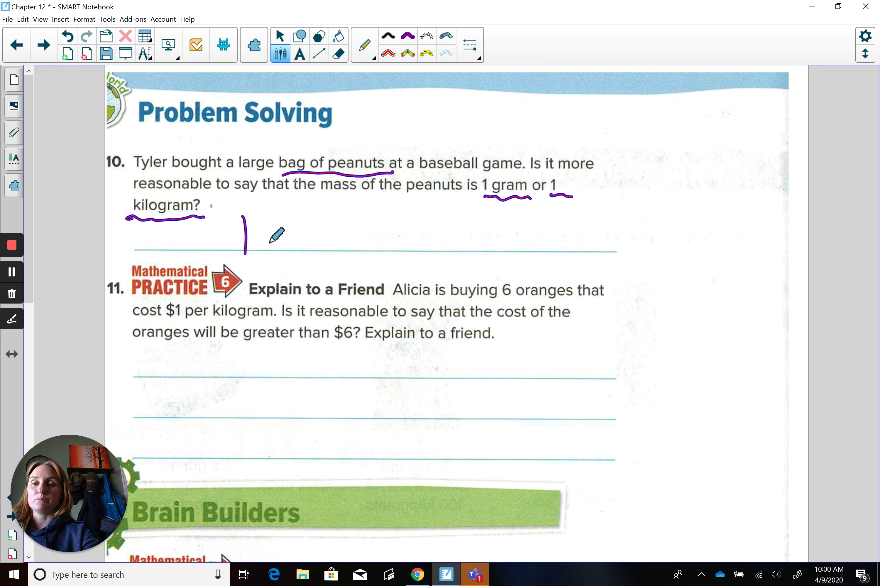
mouse_move(280, 216)
mouse_down()
mouse_move(280, 253)
mouse_move(320, 240)
mouse_move(314, 267)
mouse_up()
click(318, 237)
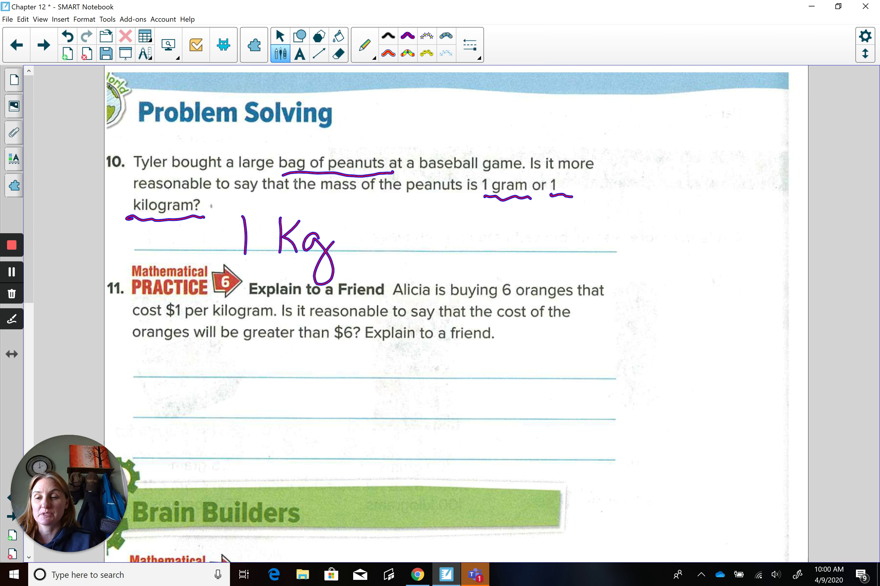
Step: Underline '$1 per kilogram' in question 11 and handwrite 'No' on its first answer line
click(13, 272)
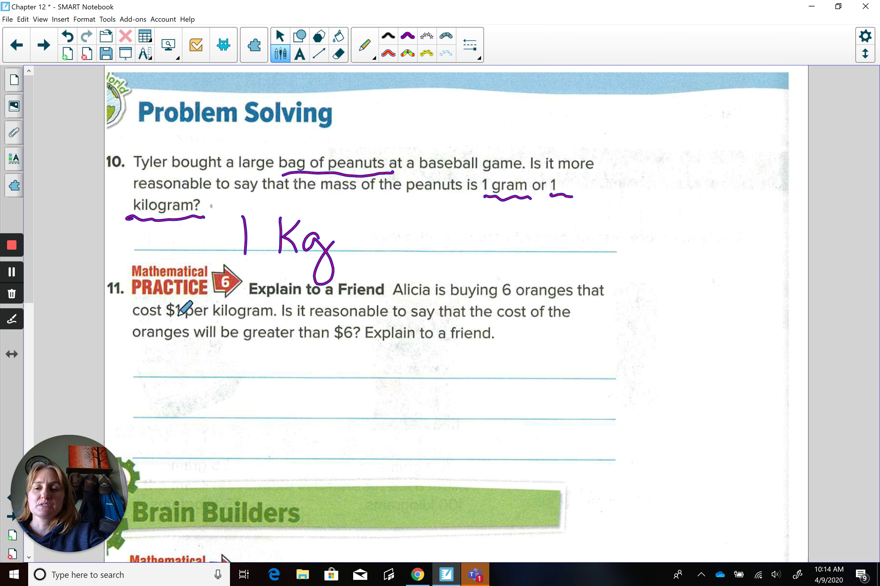
mouse_move(174, 318)
mouse_down()
mouse_move(270, 320)
mouse_move(277, 342)
mouse_move(370, 343)
mouse_up()
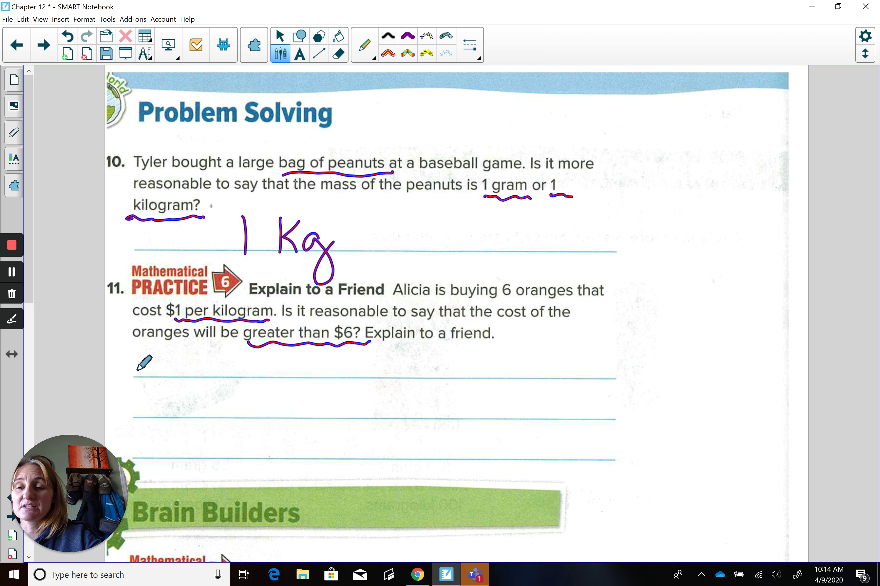
mouse_move(132, 379)
mouse_down()
mouse_move(130, 355)
mouse_move(152, 376)
mouse_move(153, 348)
mouse_move(158, 373)
mouse_move(166, 359)
mouse_up()
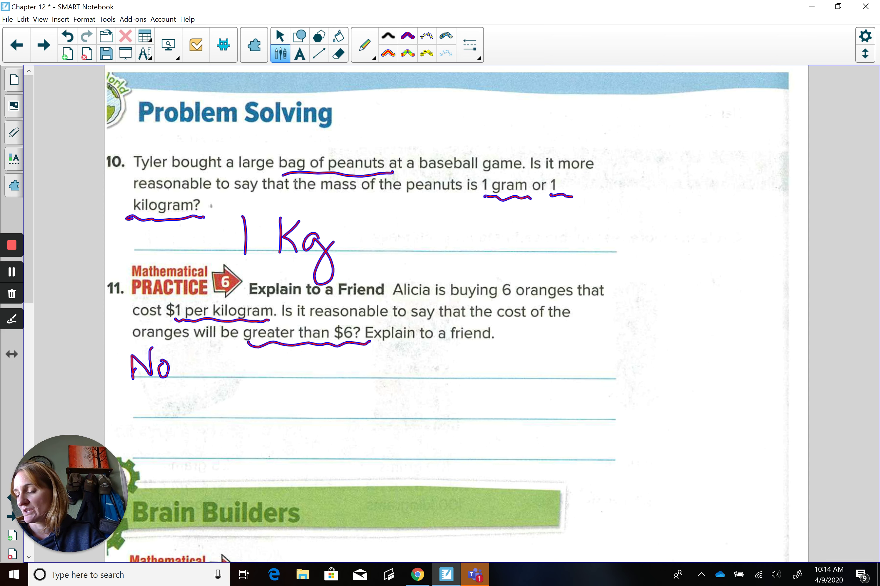
Step: Continue the first answer line after 'No' with ': 6 oranges would'
click(186, 355)
click(189, 365)
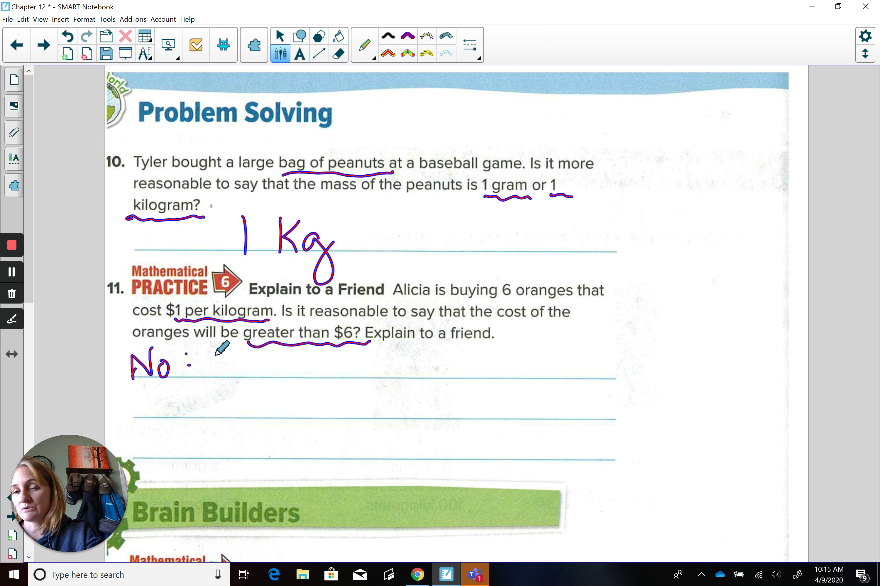
mouse_move(220, 351)
mouse_down()
mouse_move(233, 367)
mouse_move(219, 373)
mouse_move(291, 359)
mouse_move(309, 379)
mouse_move(357, 382)
mouse_move(354, 365)
mouse_move(383, 359)
mouse_up()
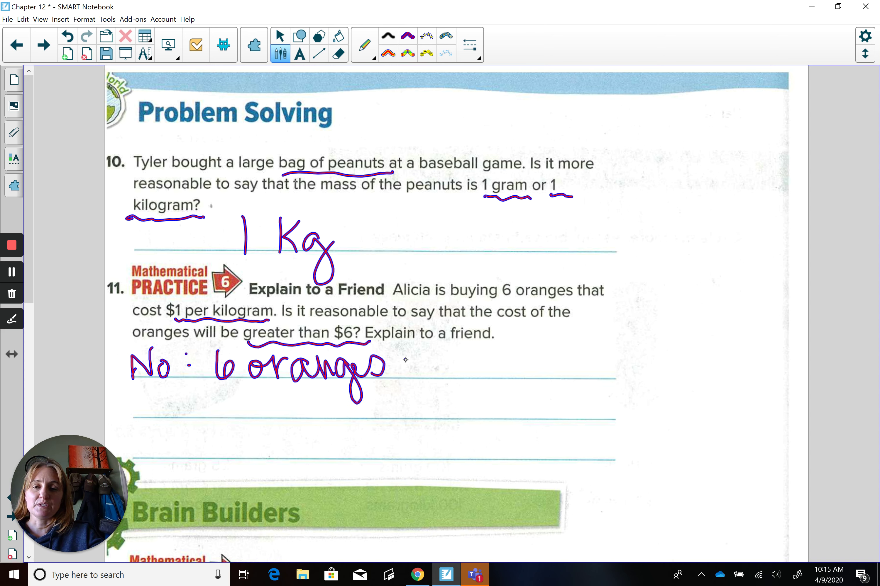
mouse_move(406, 358)
mouse_down()
mouse_move(486, 374)
mouse_move(495, 347)
mouse_move(515, 377)
mouse_move(570, 372)
mouse_up()
click(439, 362)
click(440, 374)
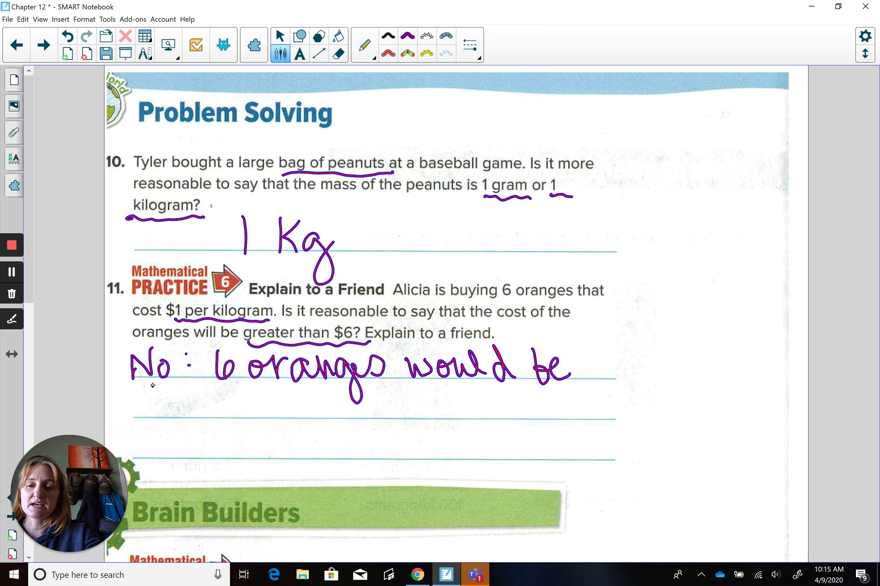
Step: Write 'less than $6, maybe $1' on the second answer line
mouse_move(153, 387)
mouse_down()
mouse_move(158, 417)
mouse_move(192, 402)
mouse_move(191, 416)
mouse_move(212, 418)
mouse_up()
drag(274, 388, 276, 420)
mouse_move(261, 408)
mouse_down()
mouse_move(278, 402)
mouse_move(300, 419)
mouse_move(345, 418)
mouse_move(360, 393)
mouse_move(409, 408)
mouse_move(373, 401)
mouse_move(375, 418)
mouse_move(420, 413)
mouse_move(422, 425)
mouse_up()
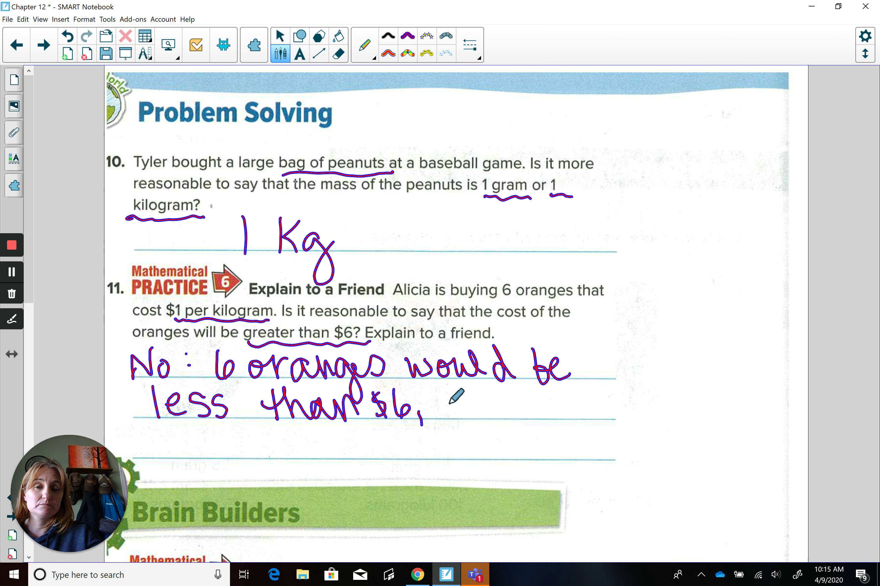
mouse_move(452, 401)
mouse_down()
mouse_move(487, 420)
mouse_move(511, 420)
mouse_move(531, 448)
mouse_up()
mouse_move(529, 394)
mouse_down()
mouse_move(547, 416)
mouse_move(574, 416)
mouse_move(591, 396)
mouse_move(587, 405)
mouse_move(617, 422)
mouse_up()
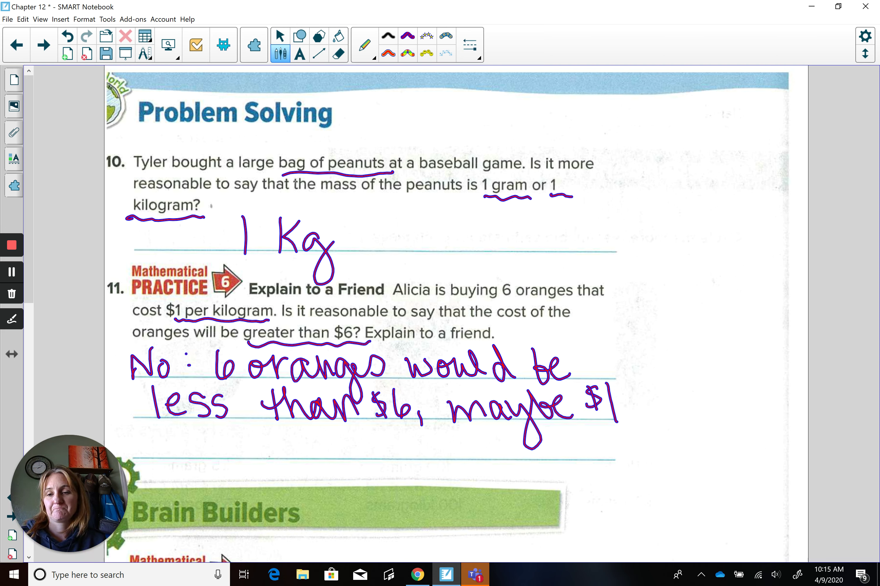